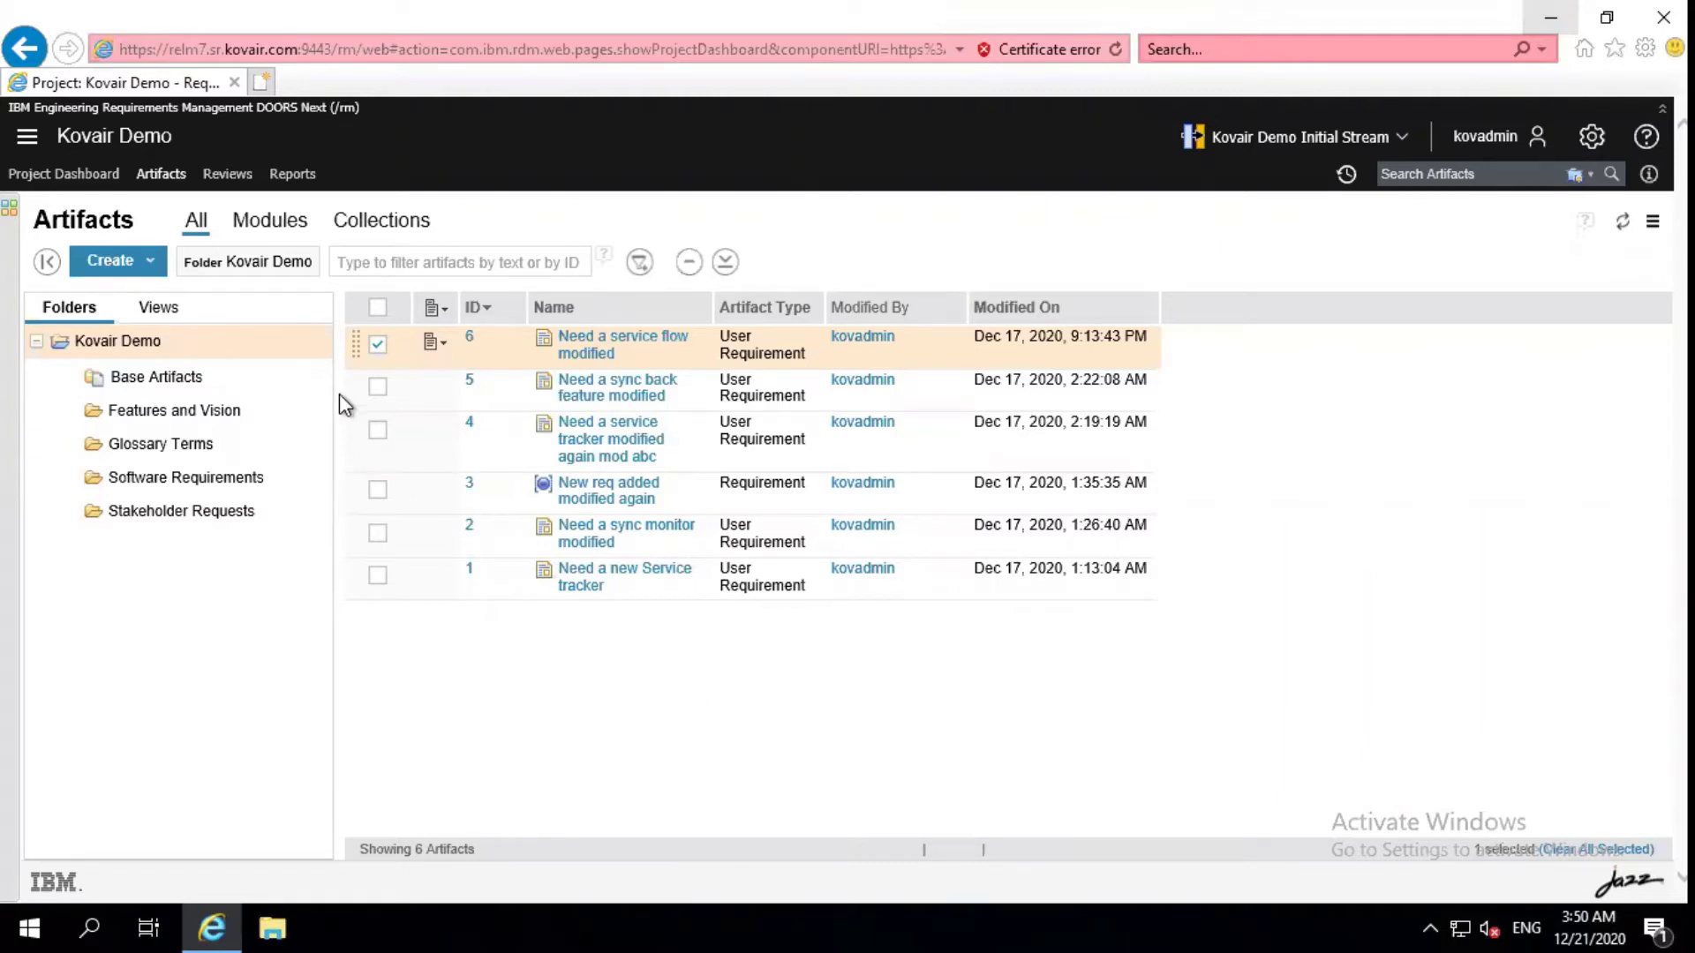
# Open the new-artifact creation options in the Kovair Demo folder's artifact list.
pyautogui.click(151, 265)
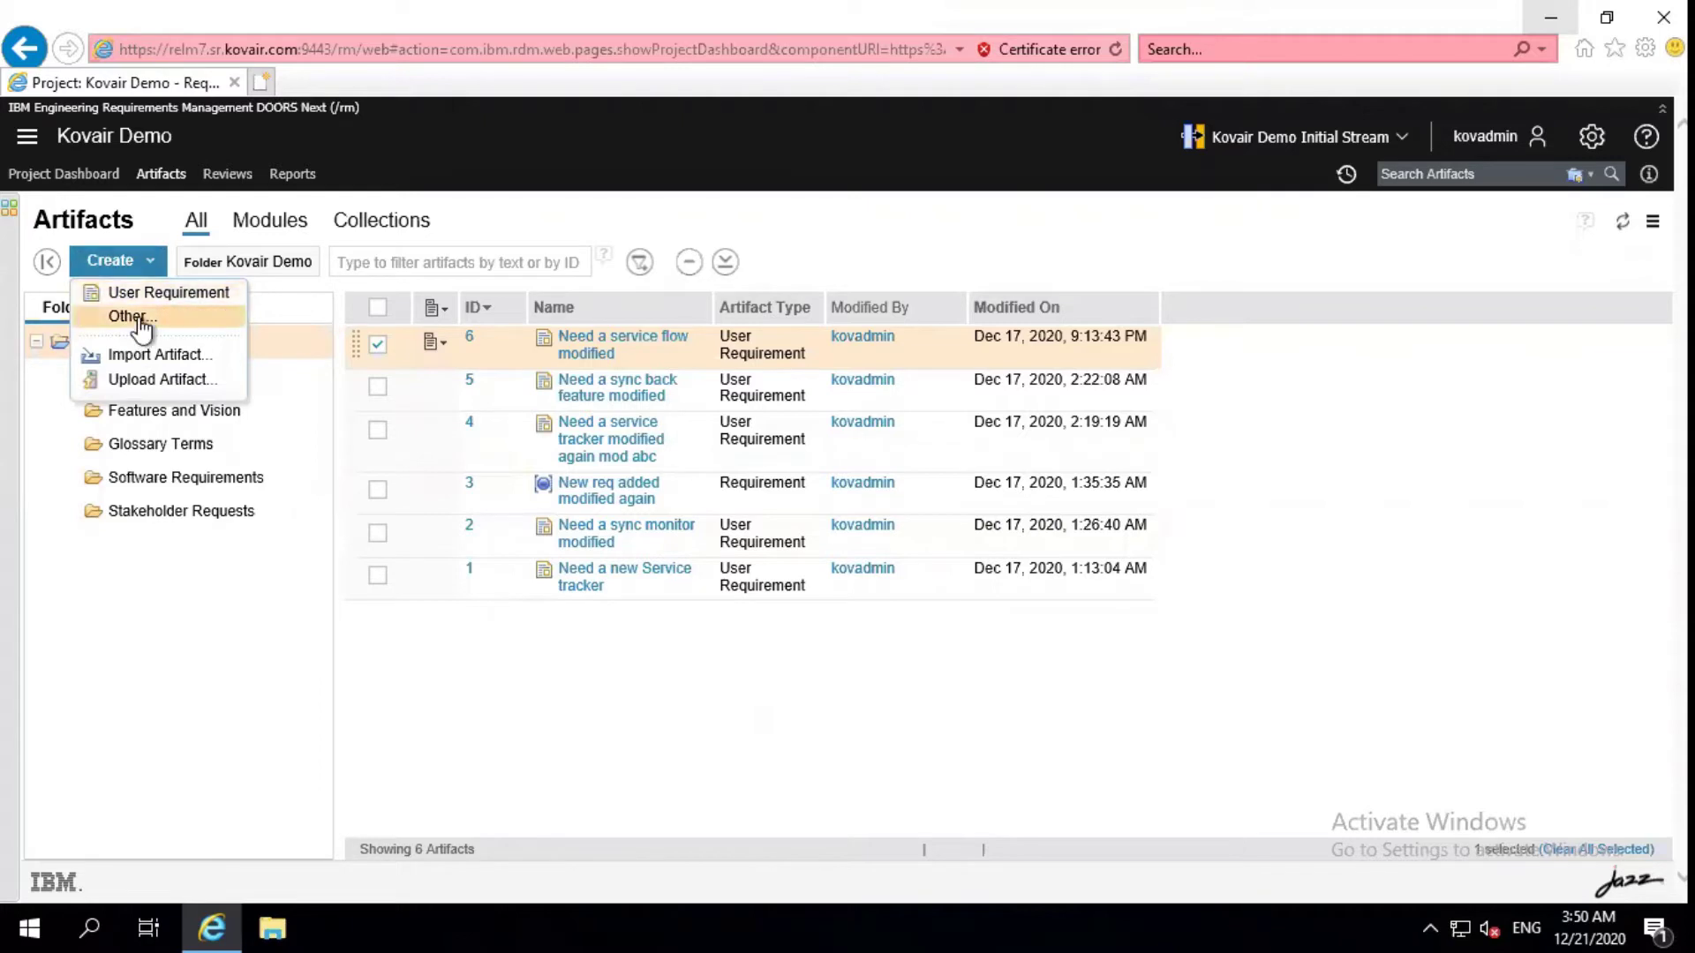
# Create a Requirement artifact with the content 'Need a Single parameter dashboard'.
pyautogui.click(133, 317)
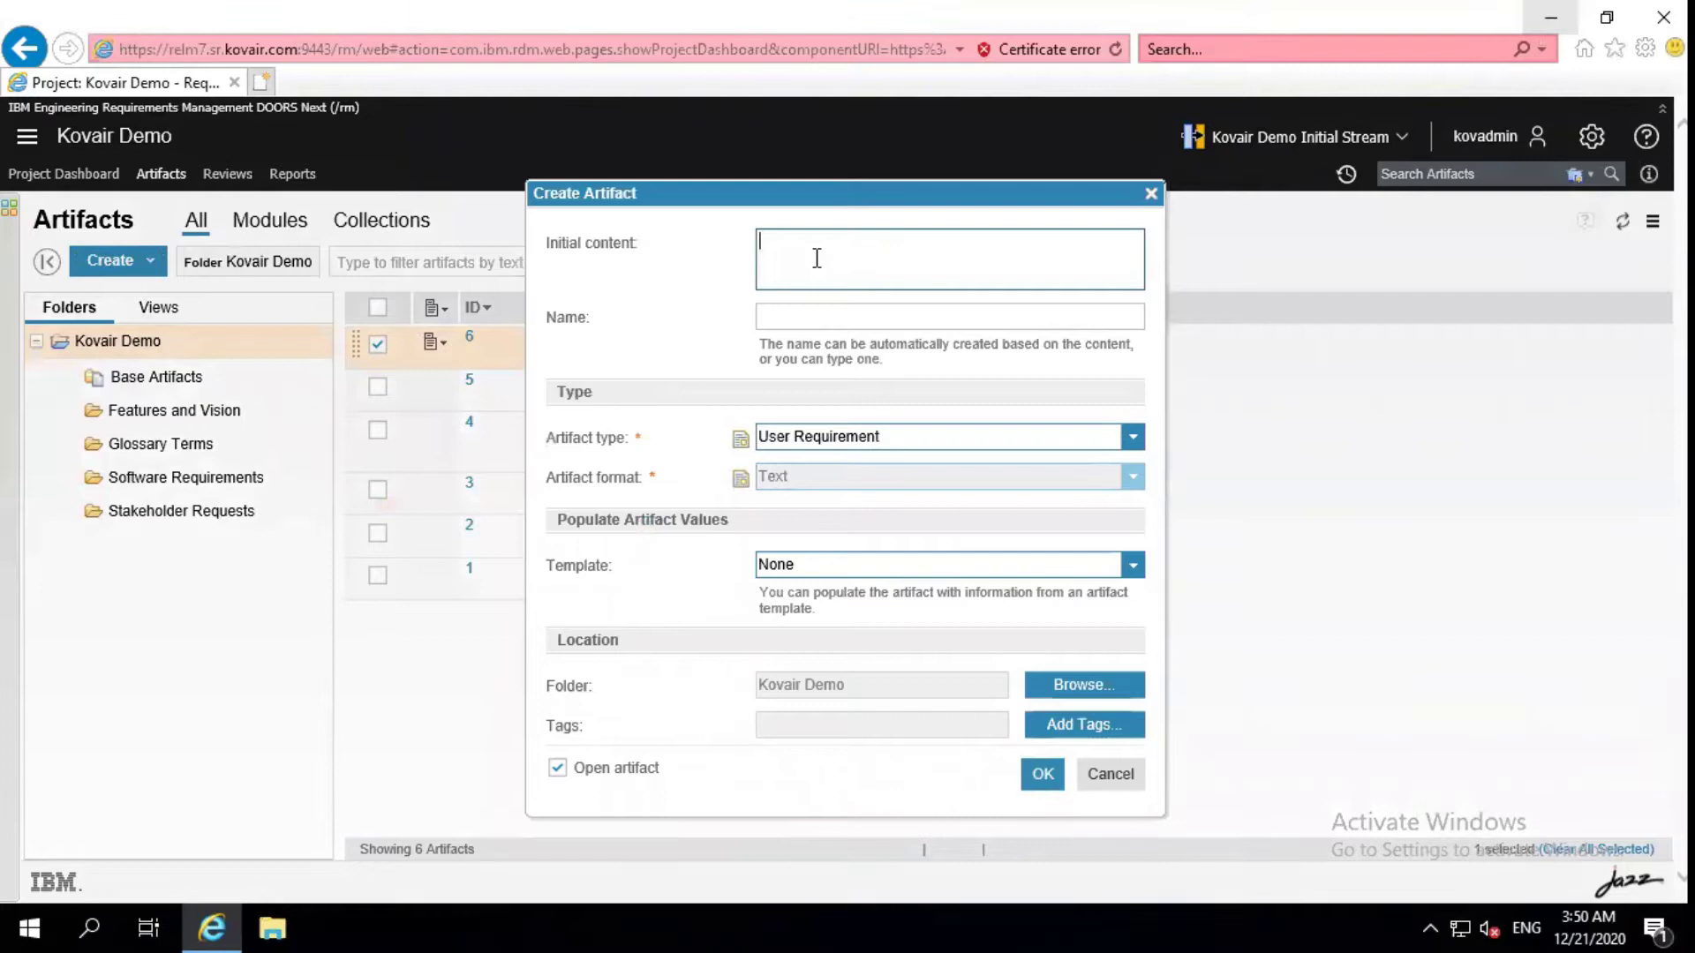
pyautogui.write('Need a Single para')
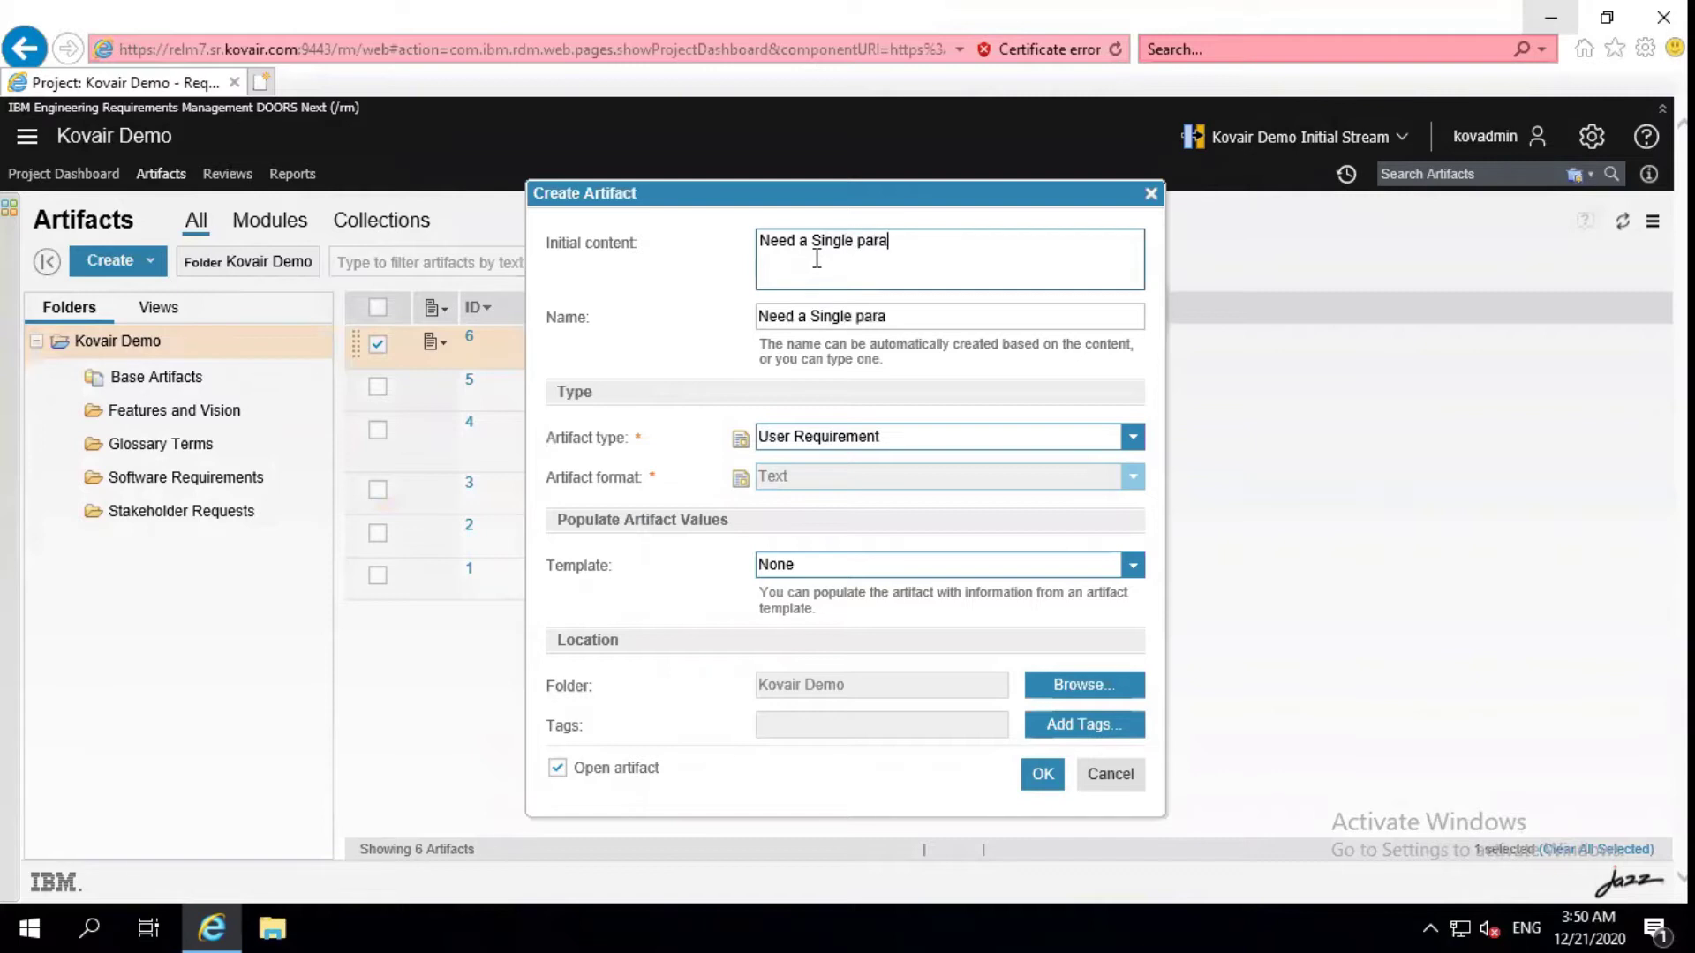
pyautogui.write('meter ')
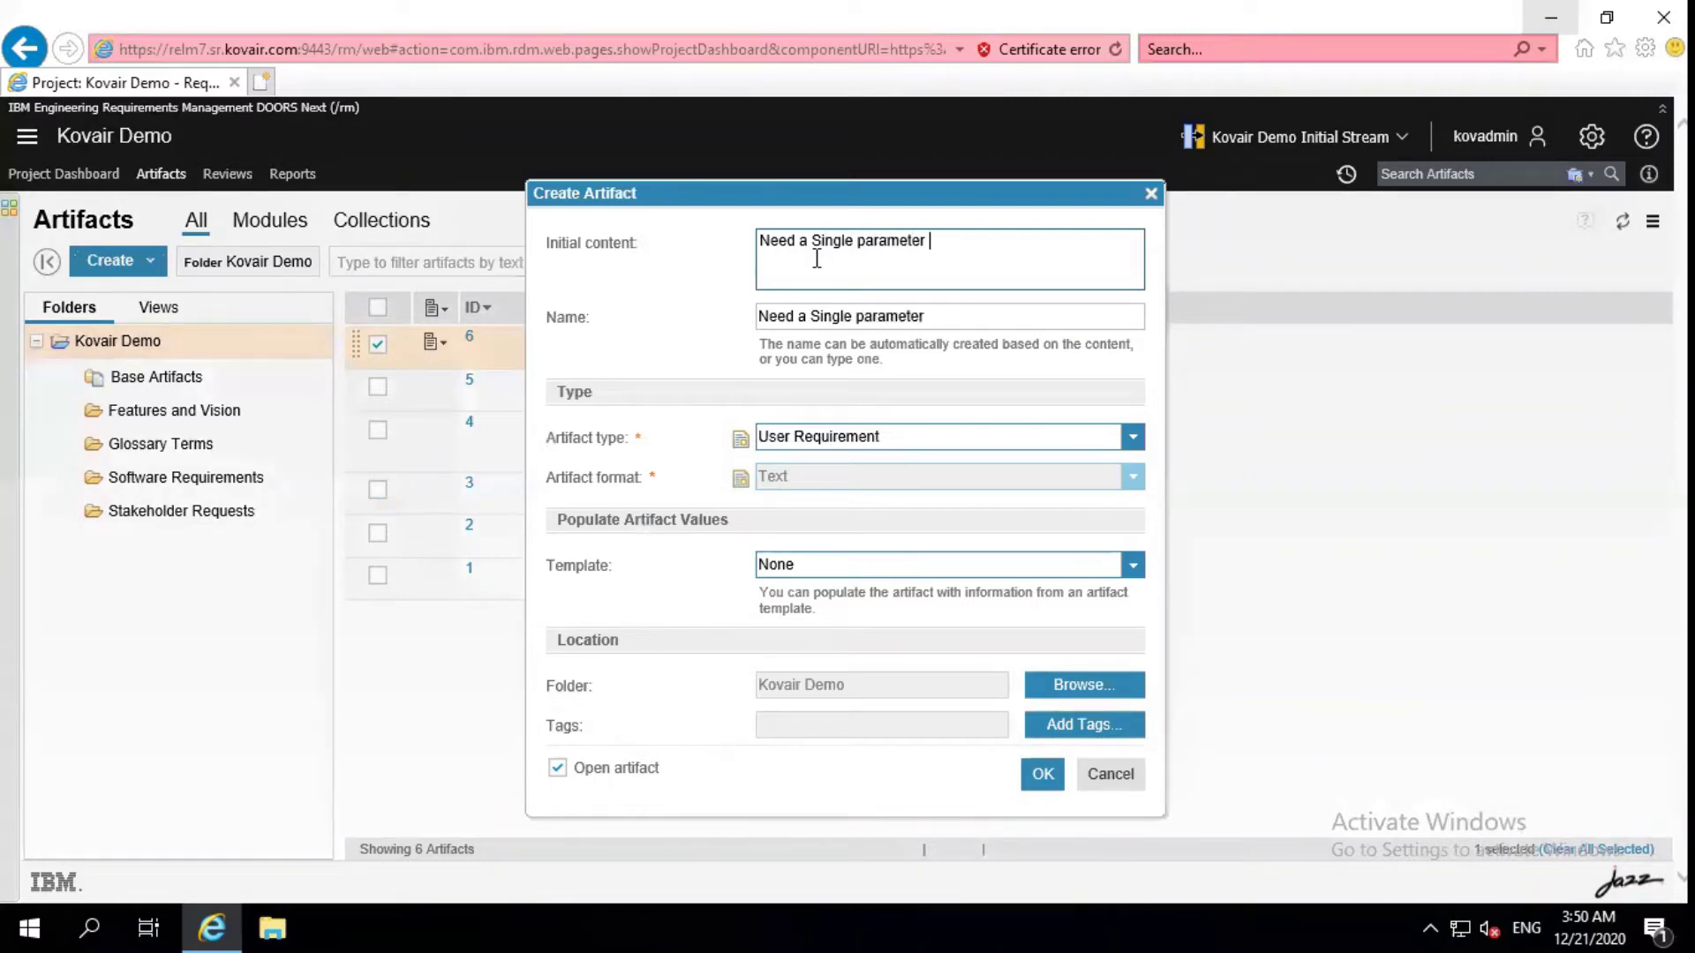
pyautogui.write('dashboard')
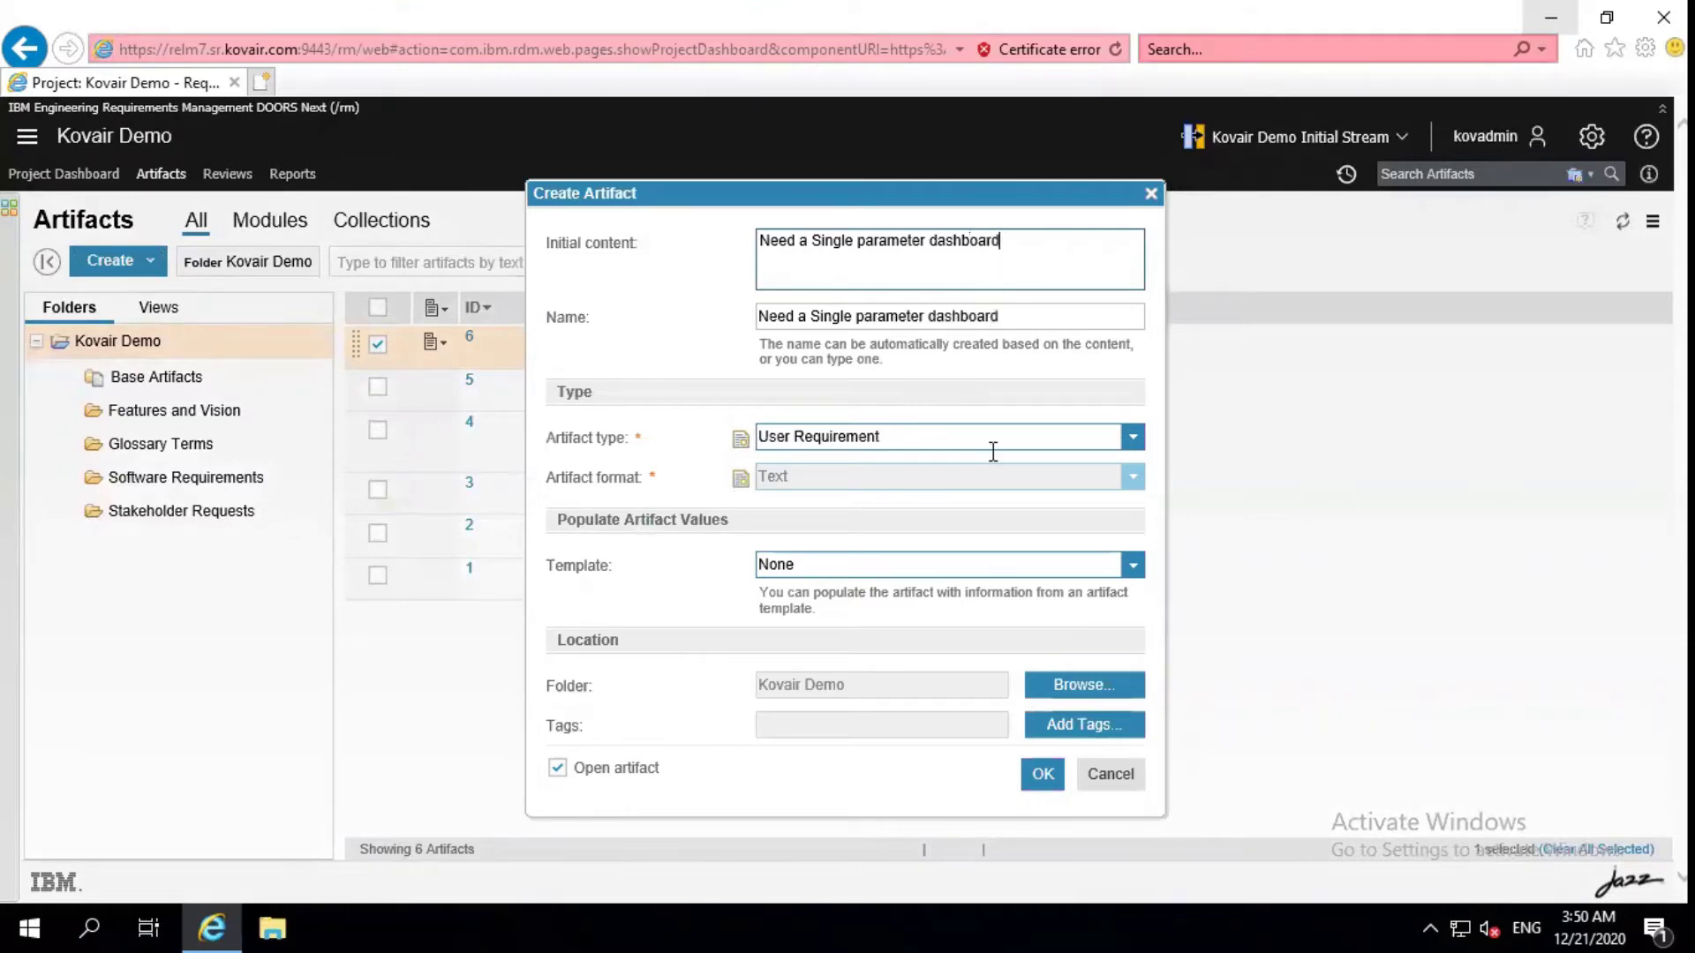
pyautogui.click(1130, 442)
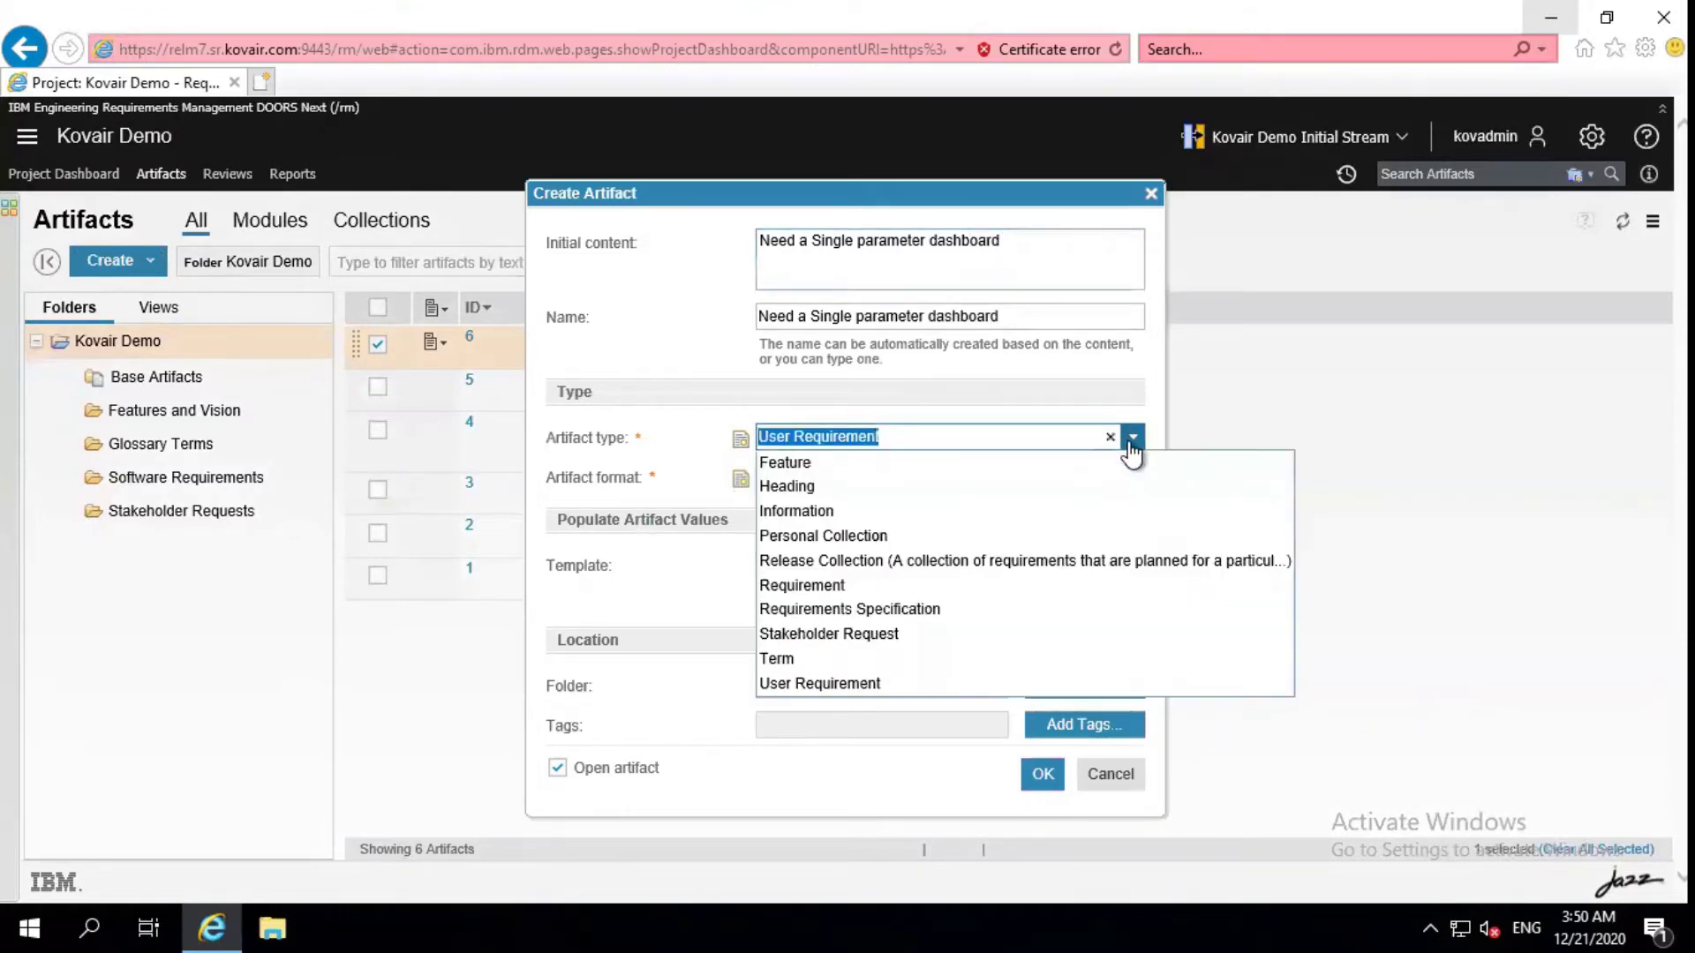
pyautogui.click(798, 587)
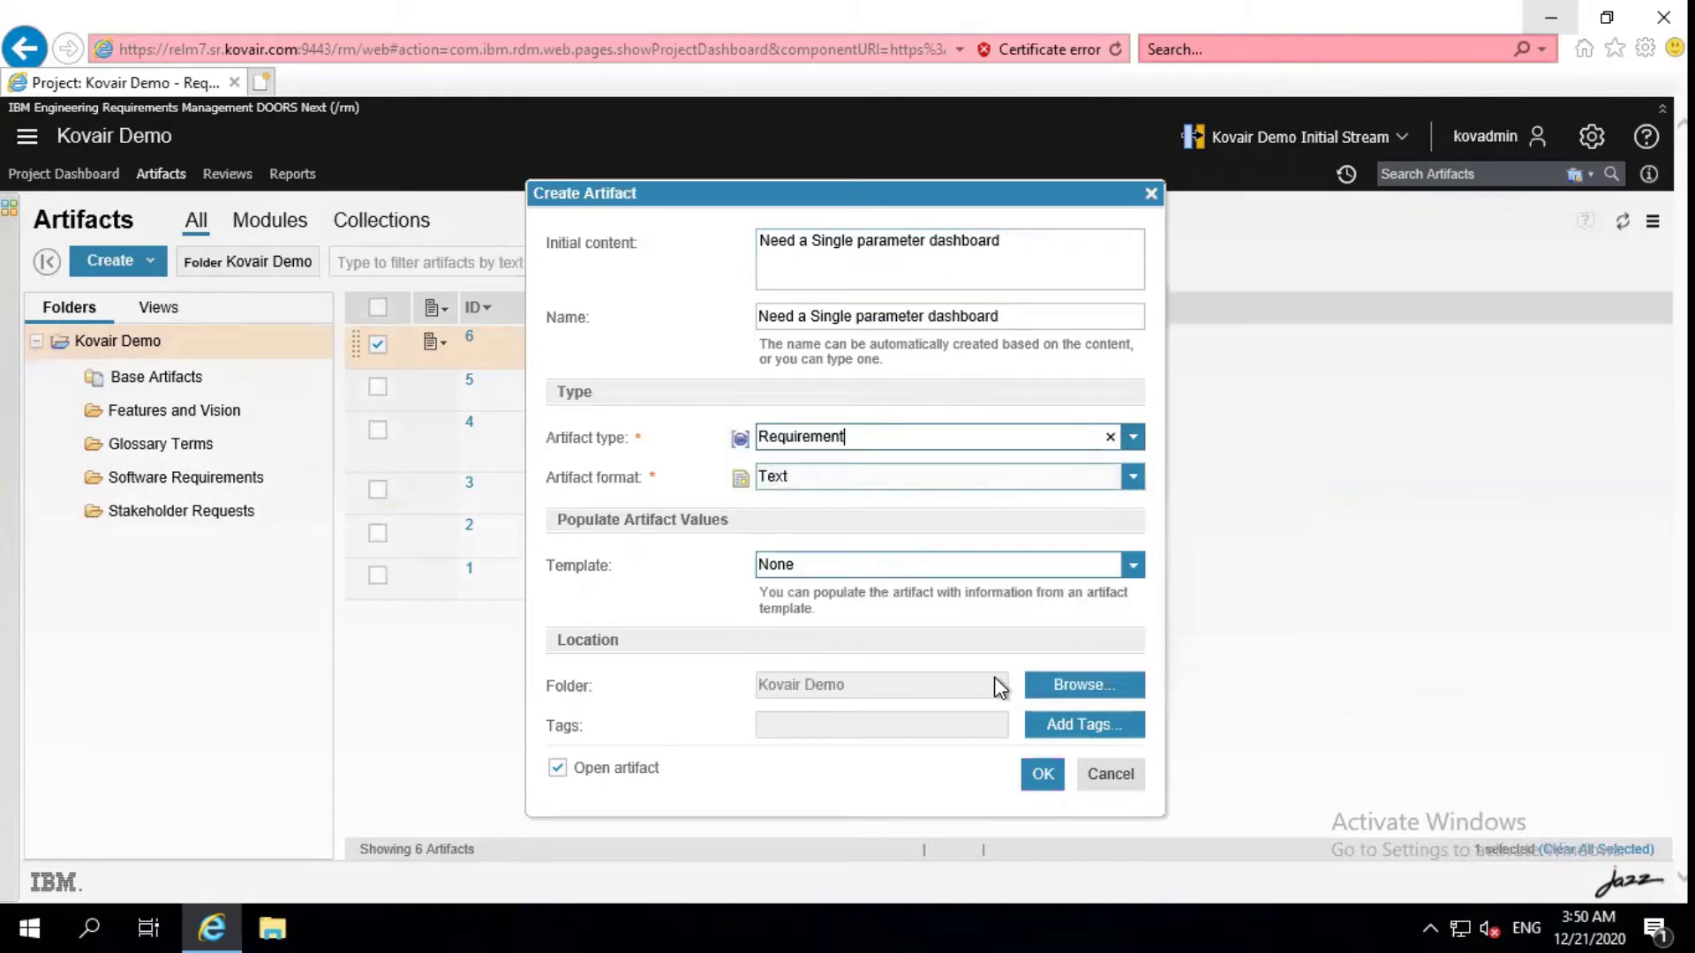
pyautogui.click(1037, 773)
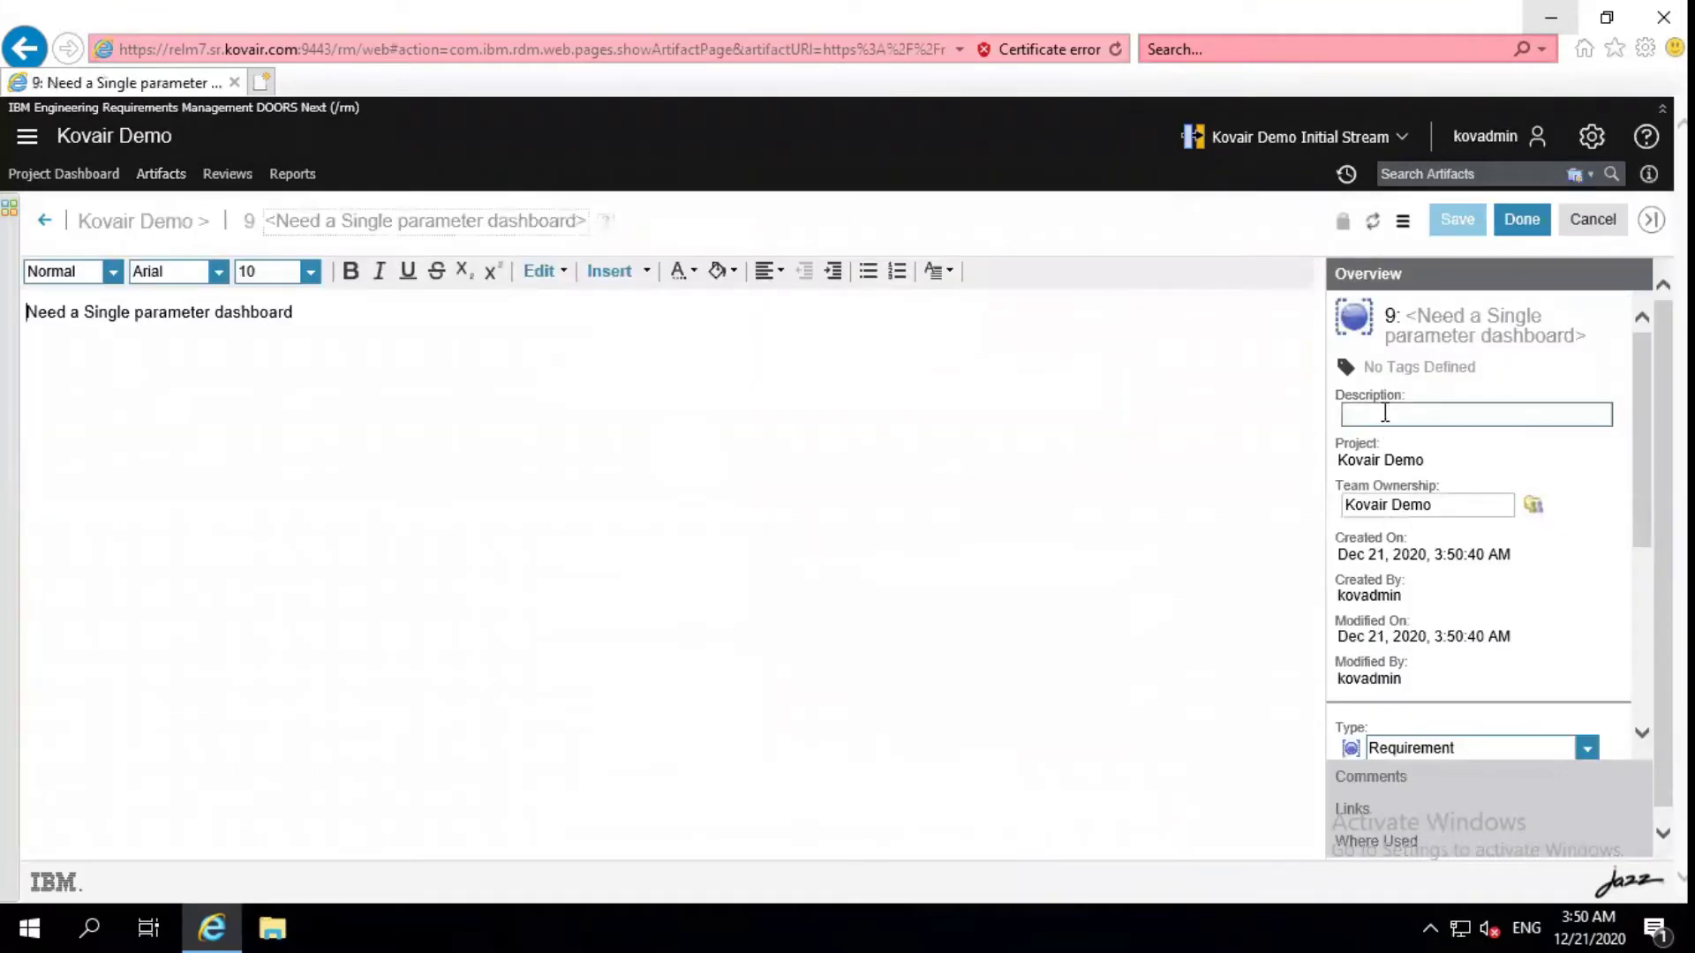
# Give requirement 9 the description 'Desc for dashboard', save it and finish editing.
pyautogui.click(1385, 413)
pyautogui.write('Desc ')
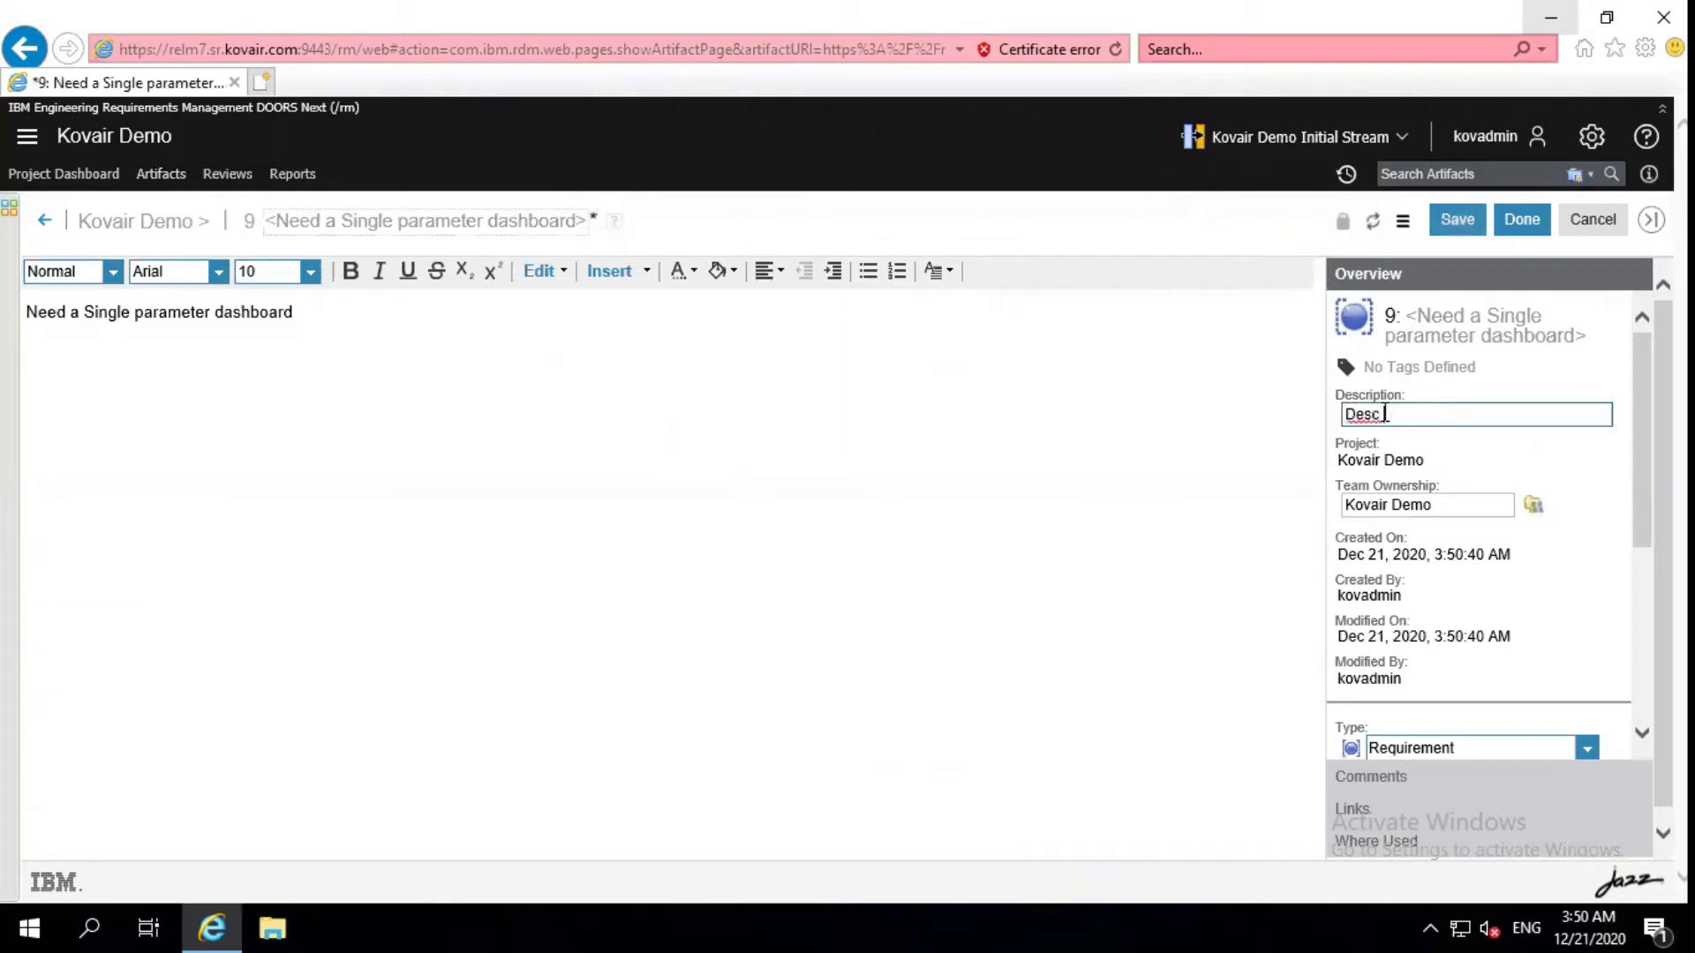
pyautogui.write('for dashboard')
pyautogui.click(1458, 226)
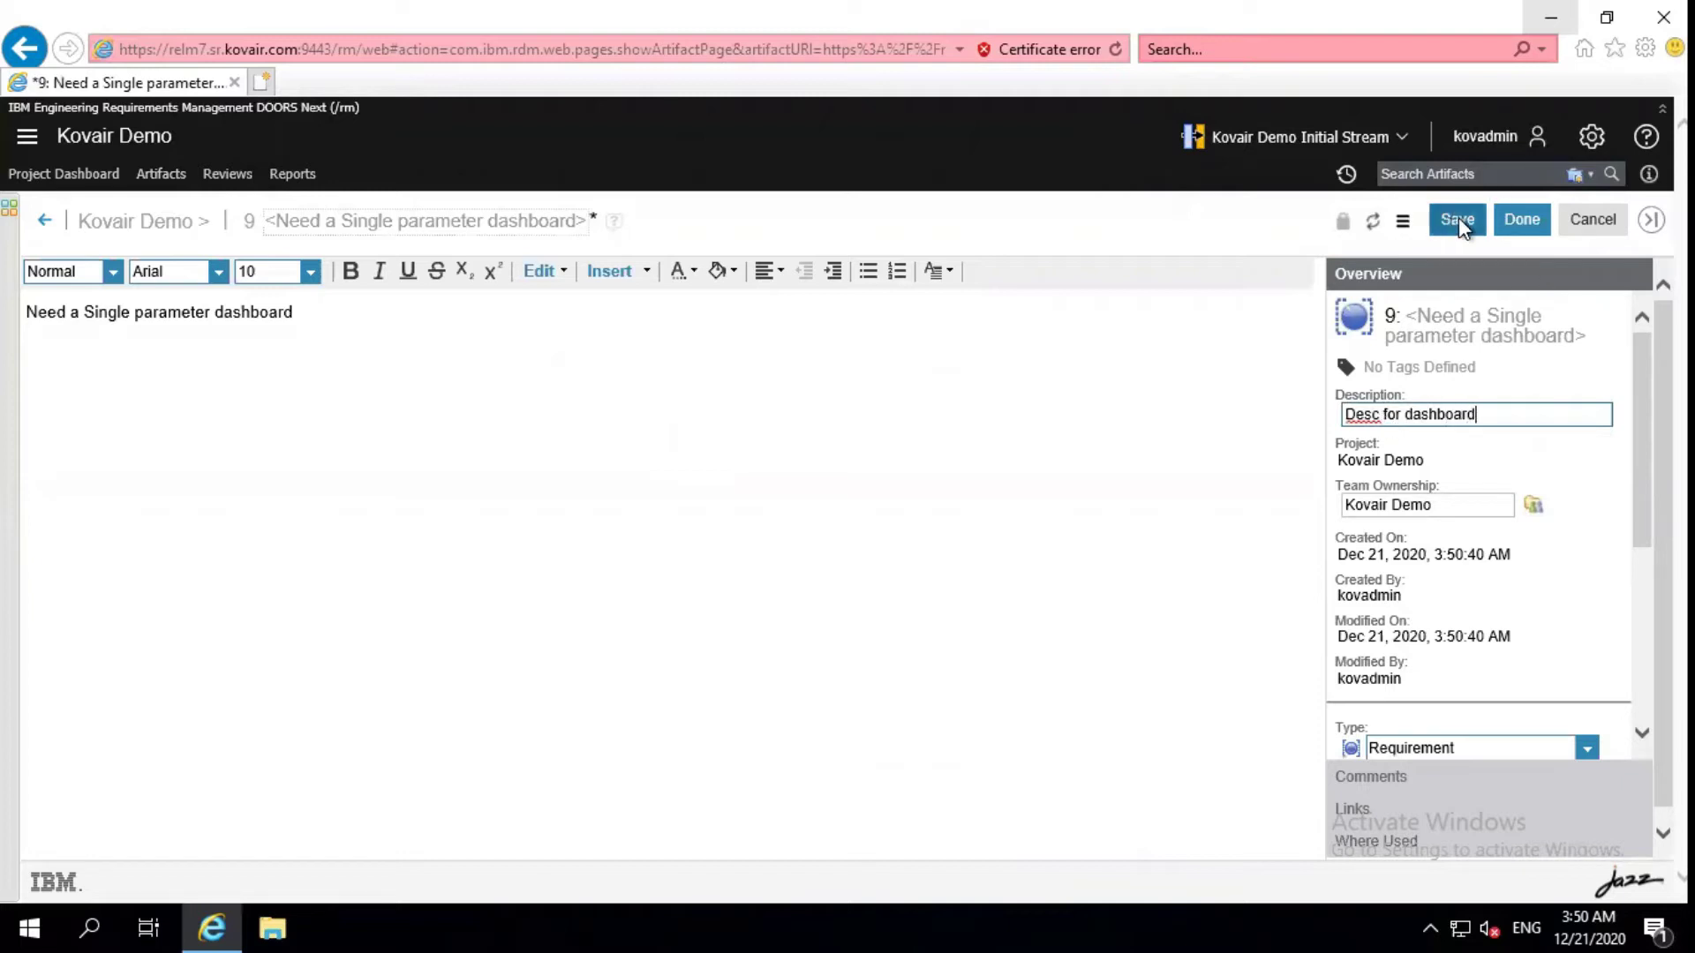
pyautogui.click(1509, 228)
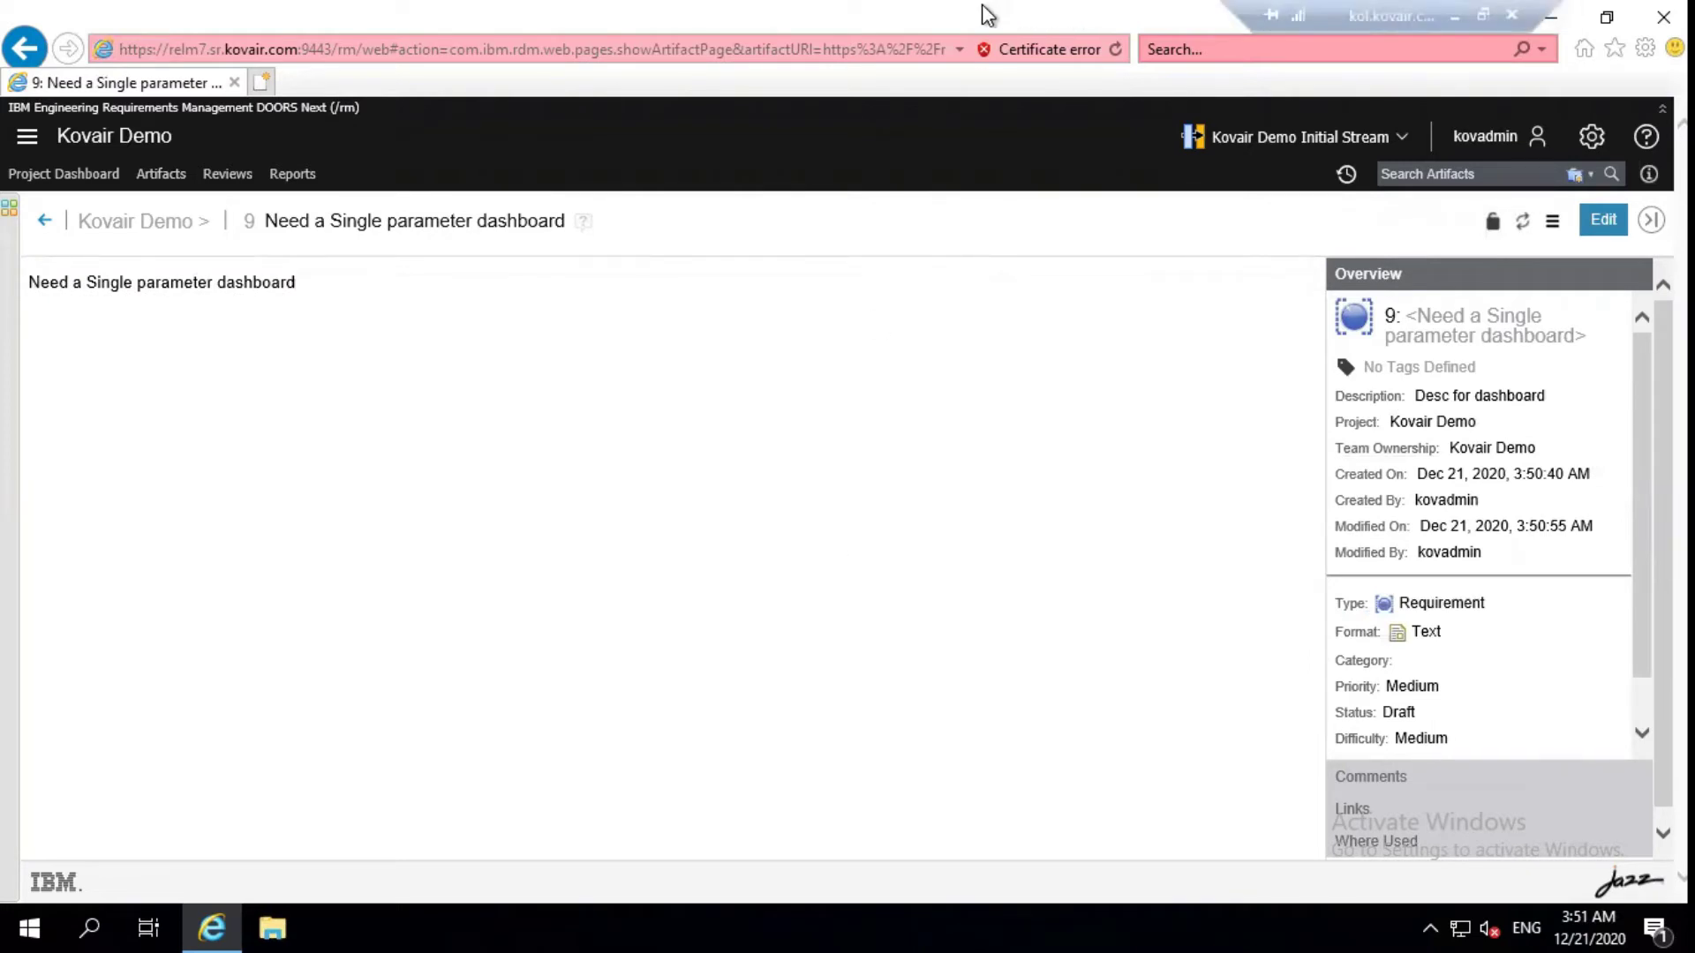
pyautogui.click(835, 20)
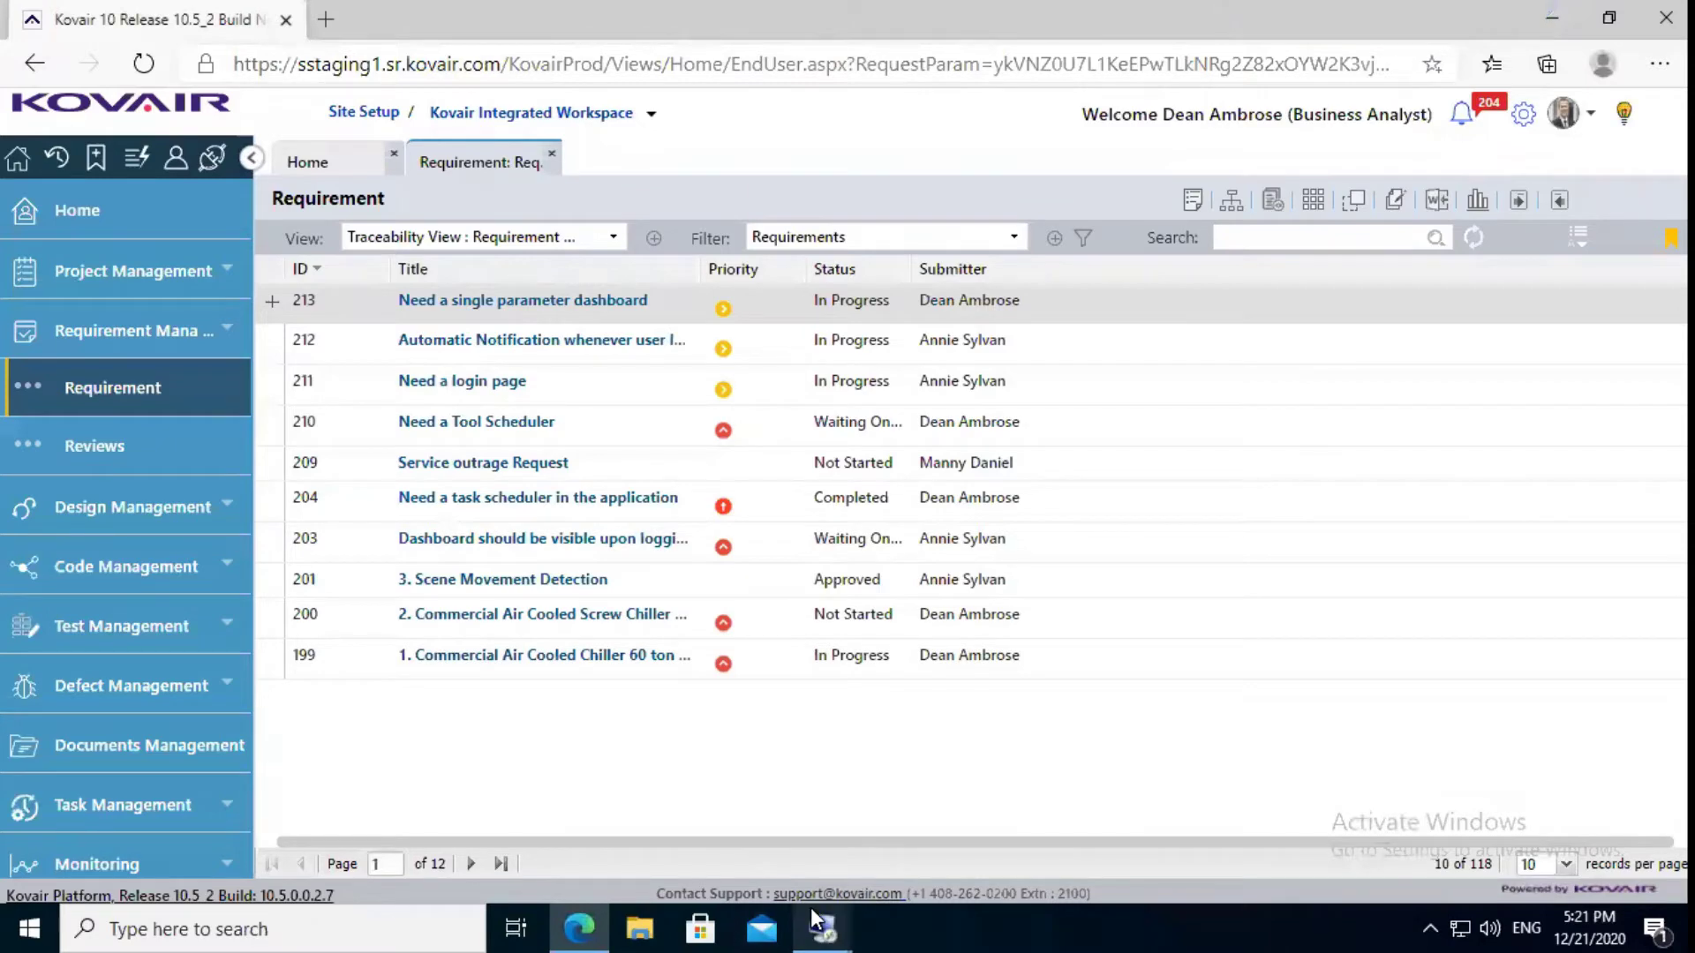
# Restore the 10.10.1.220 Remote Desktop window running Enterprise Architect.
pyautogui.moveTo(810, 907)
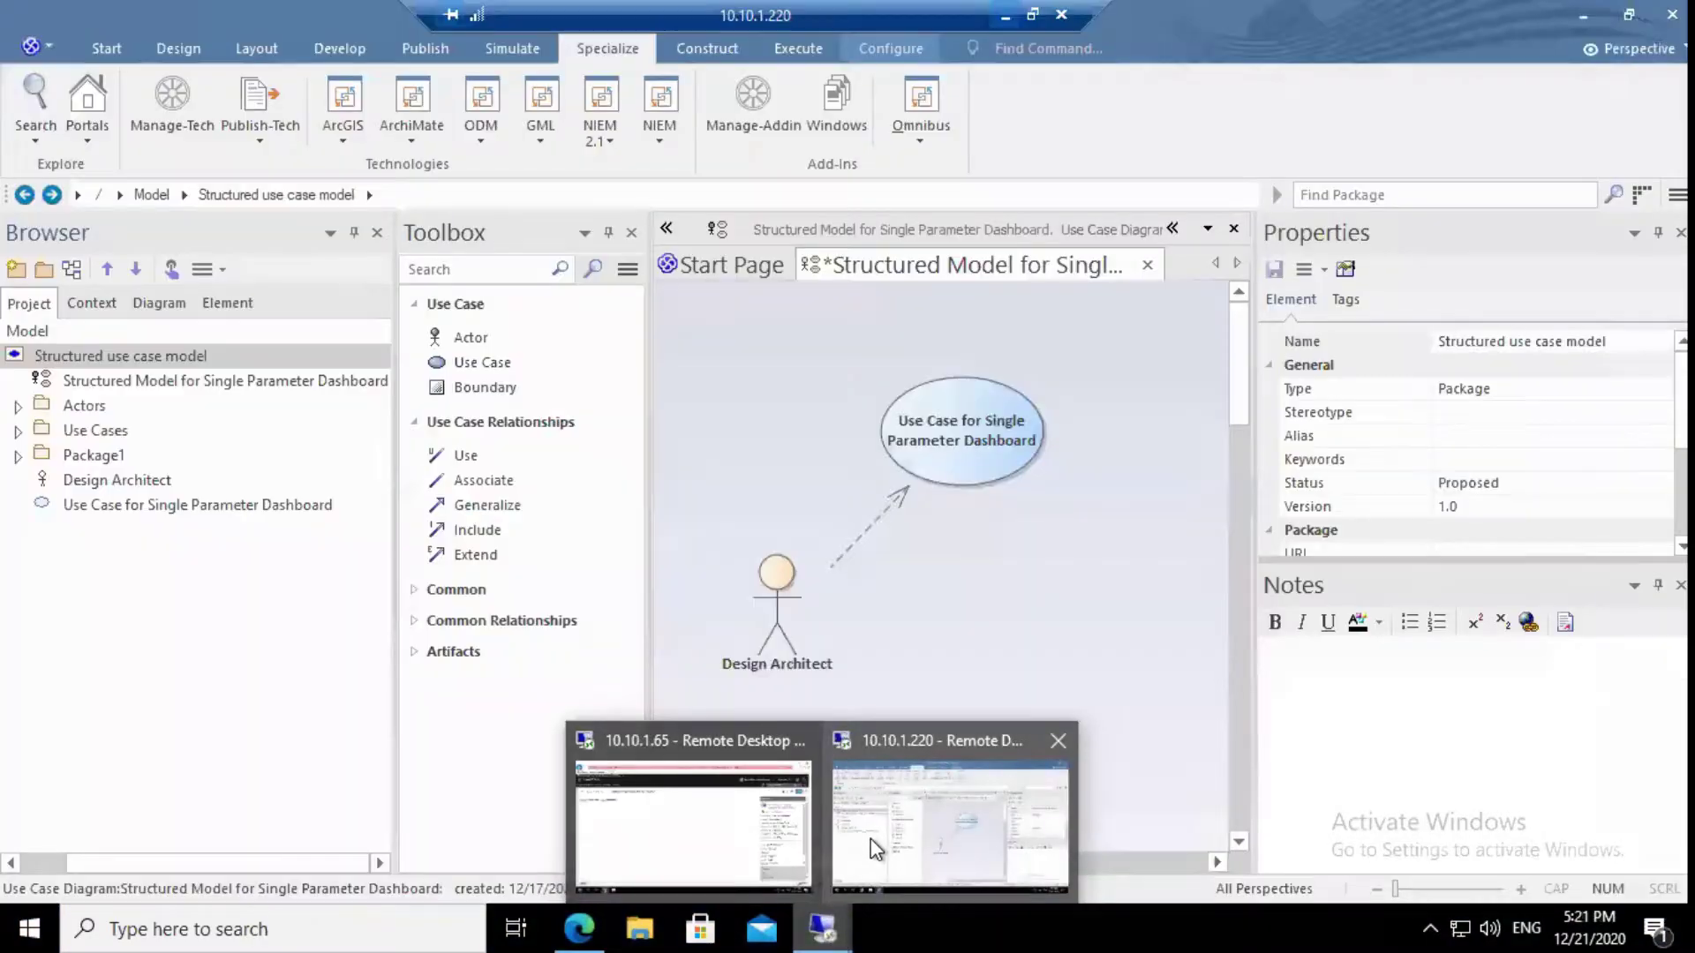
pyautogui.click(870, 839)
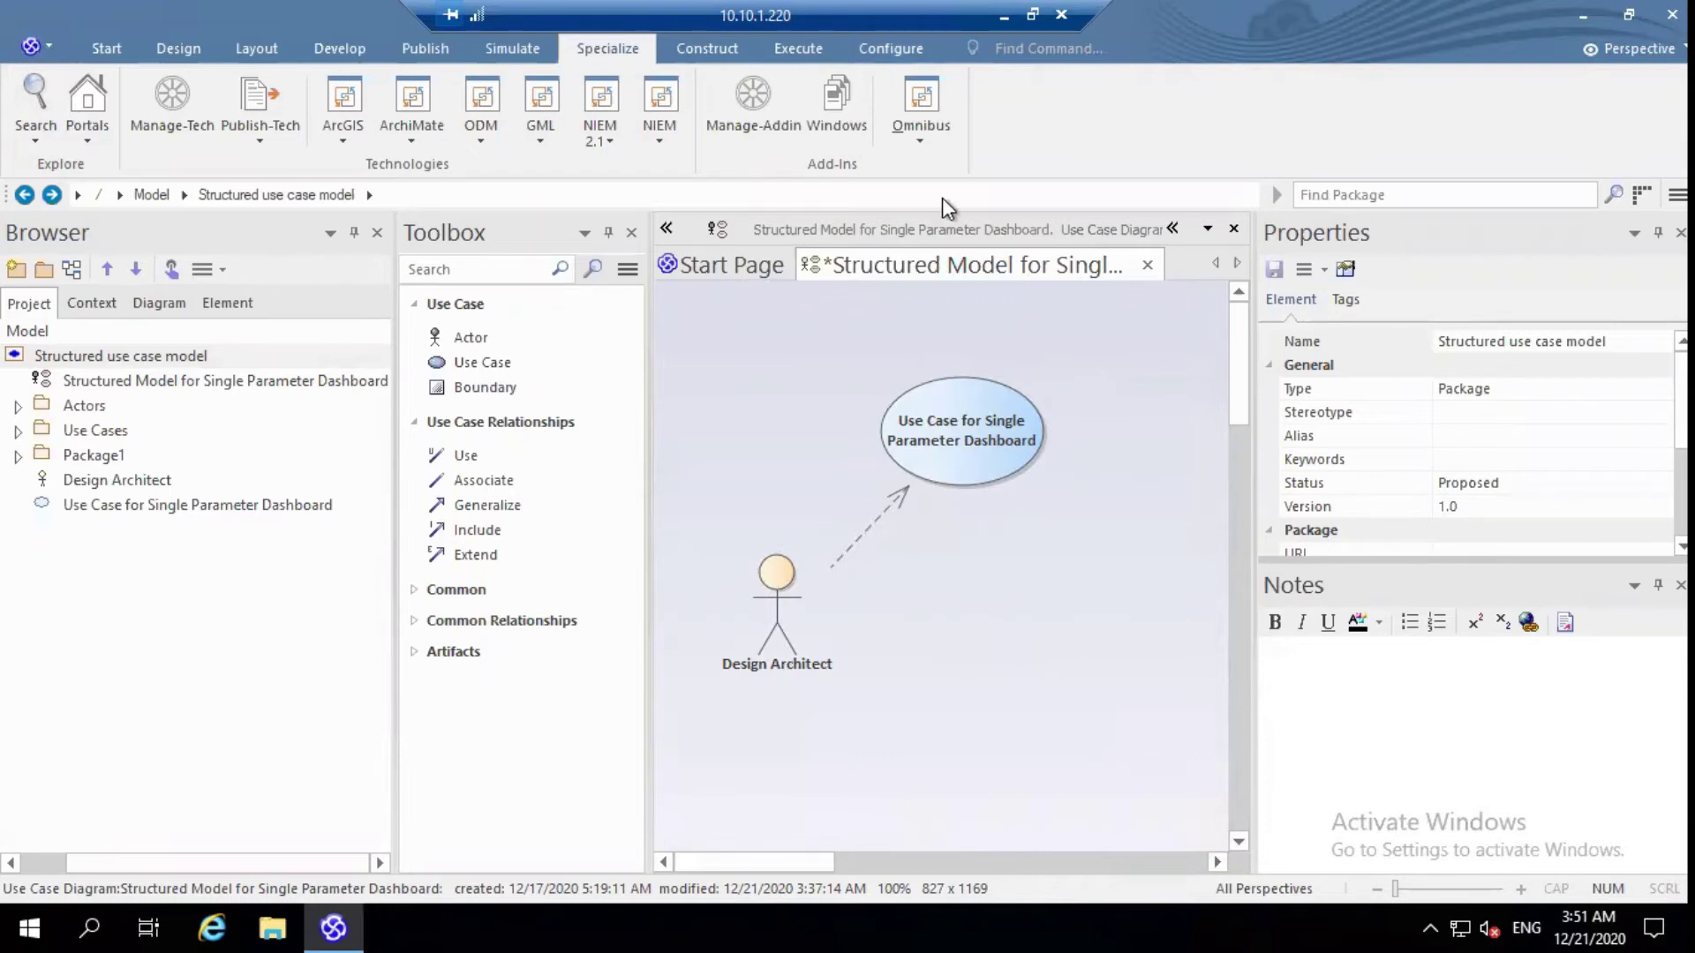
# Import the dashboard requirement from Omnibus into the Structured use case model package.
pyautogui.click(925, 125)
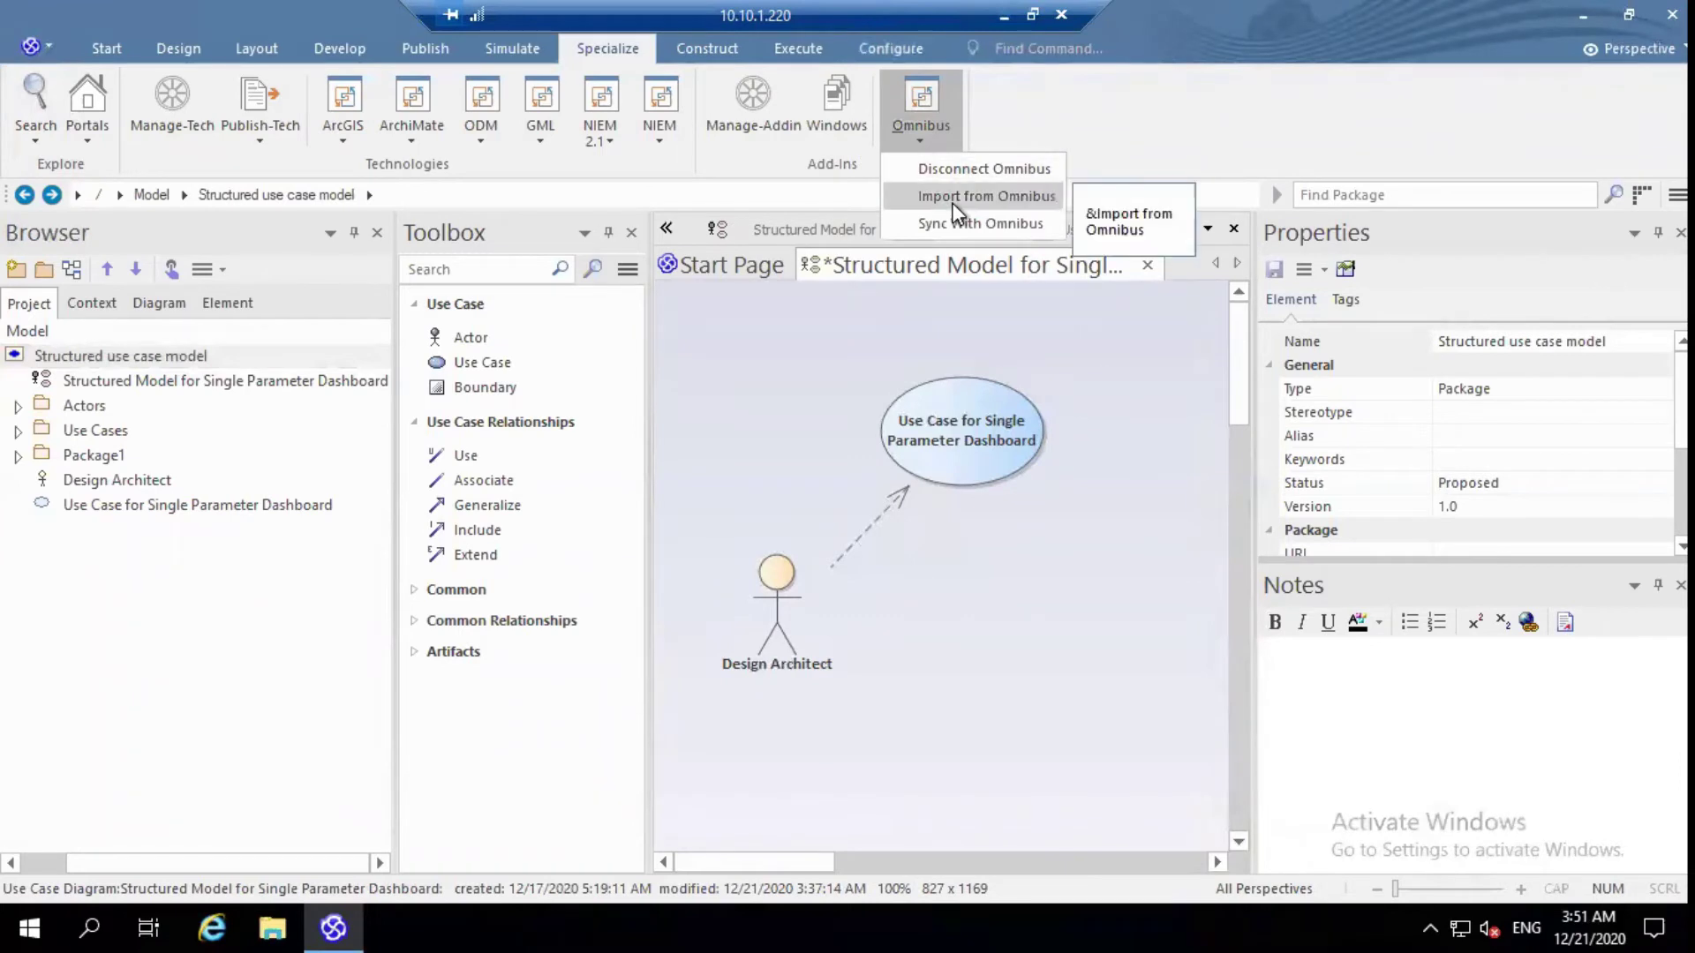
pyautogui.click(951, 203)
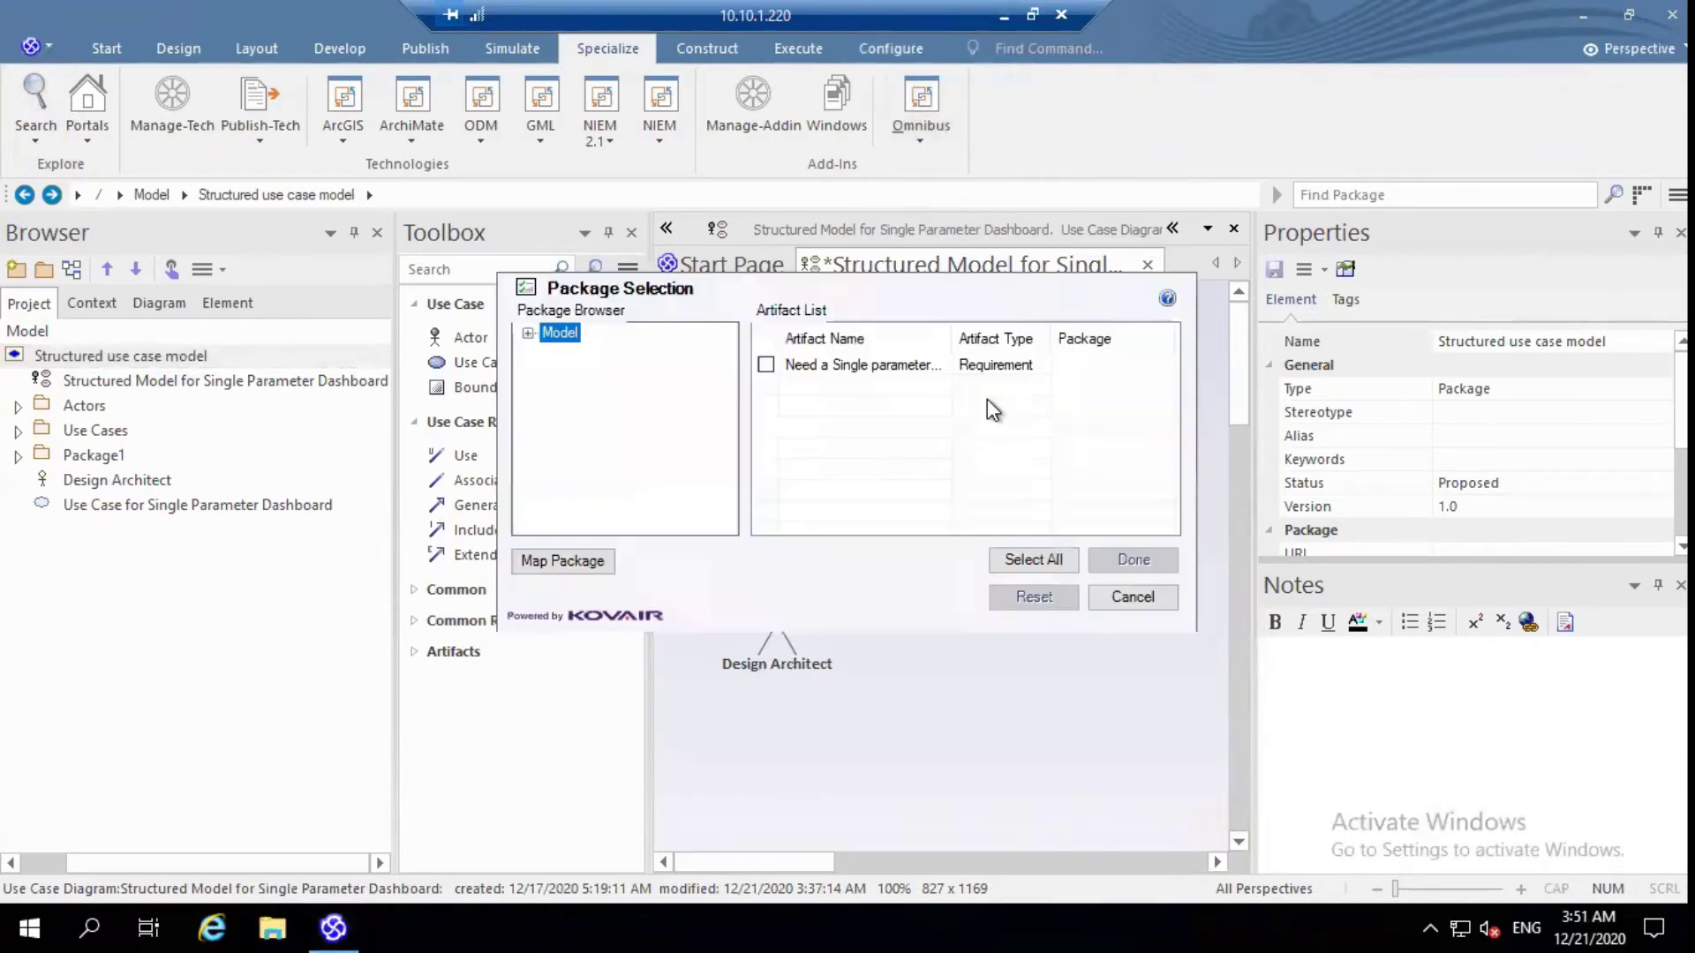
pyautogui.click(528, 333)
pyautogui.click(697, 356)
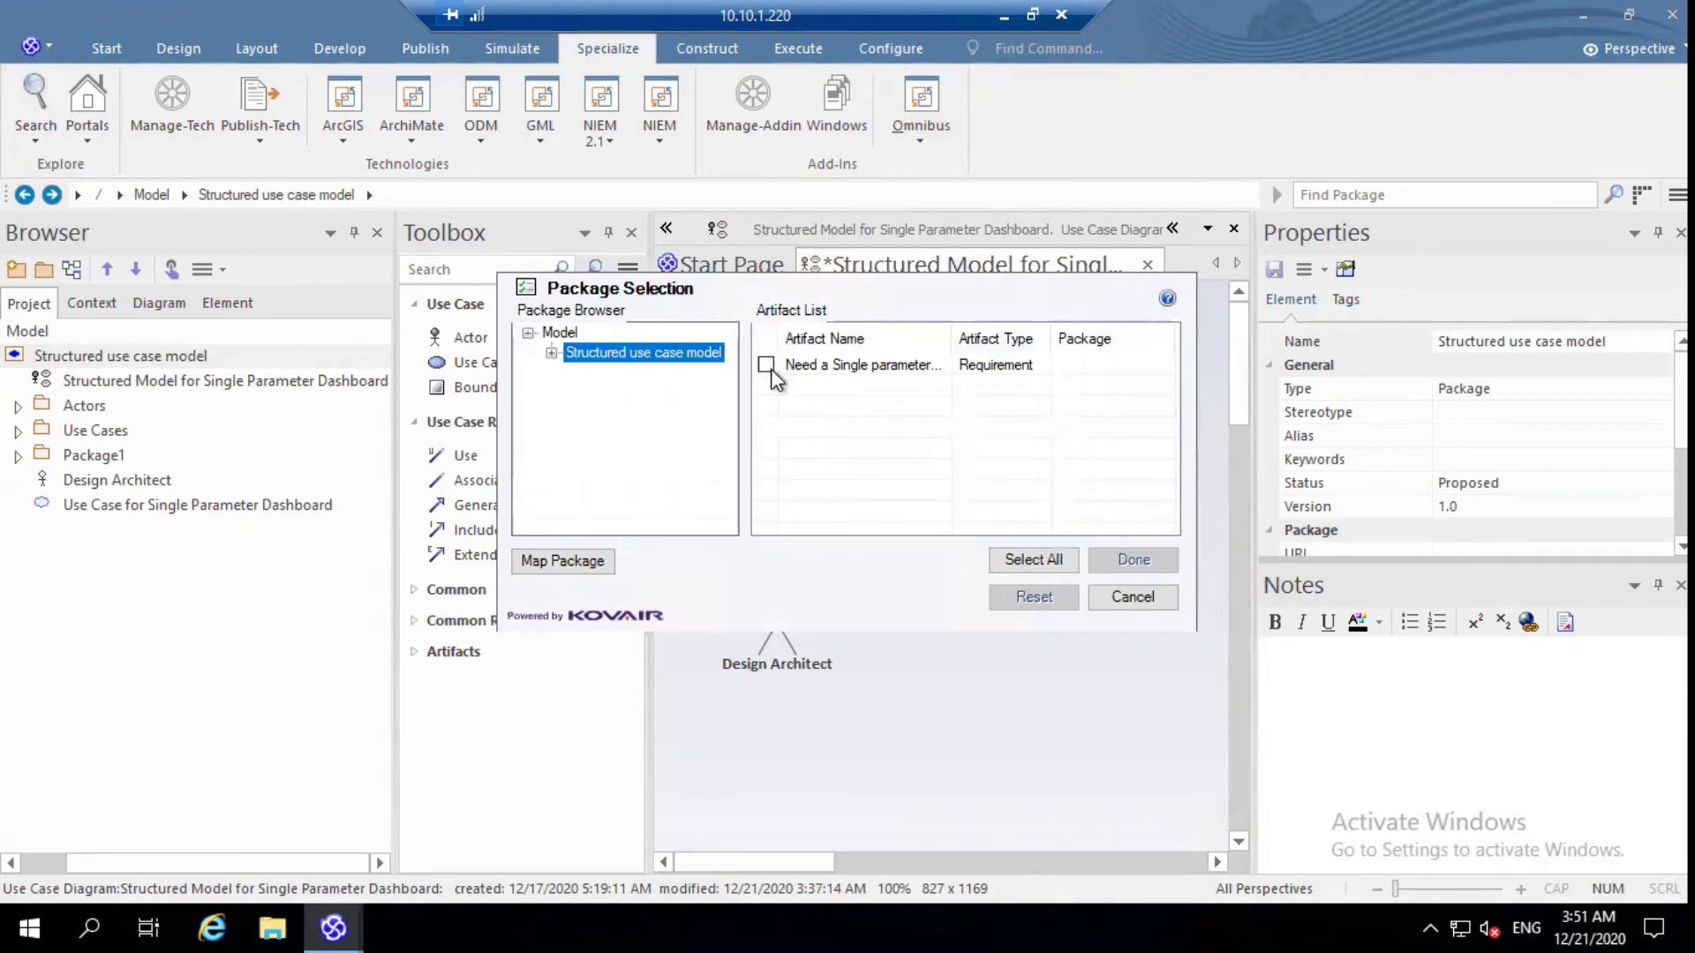
pyautogui.click(766, 366)
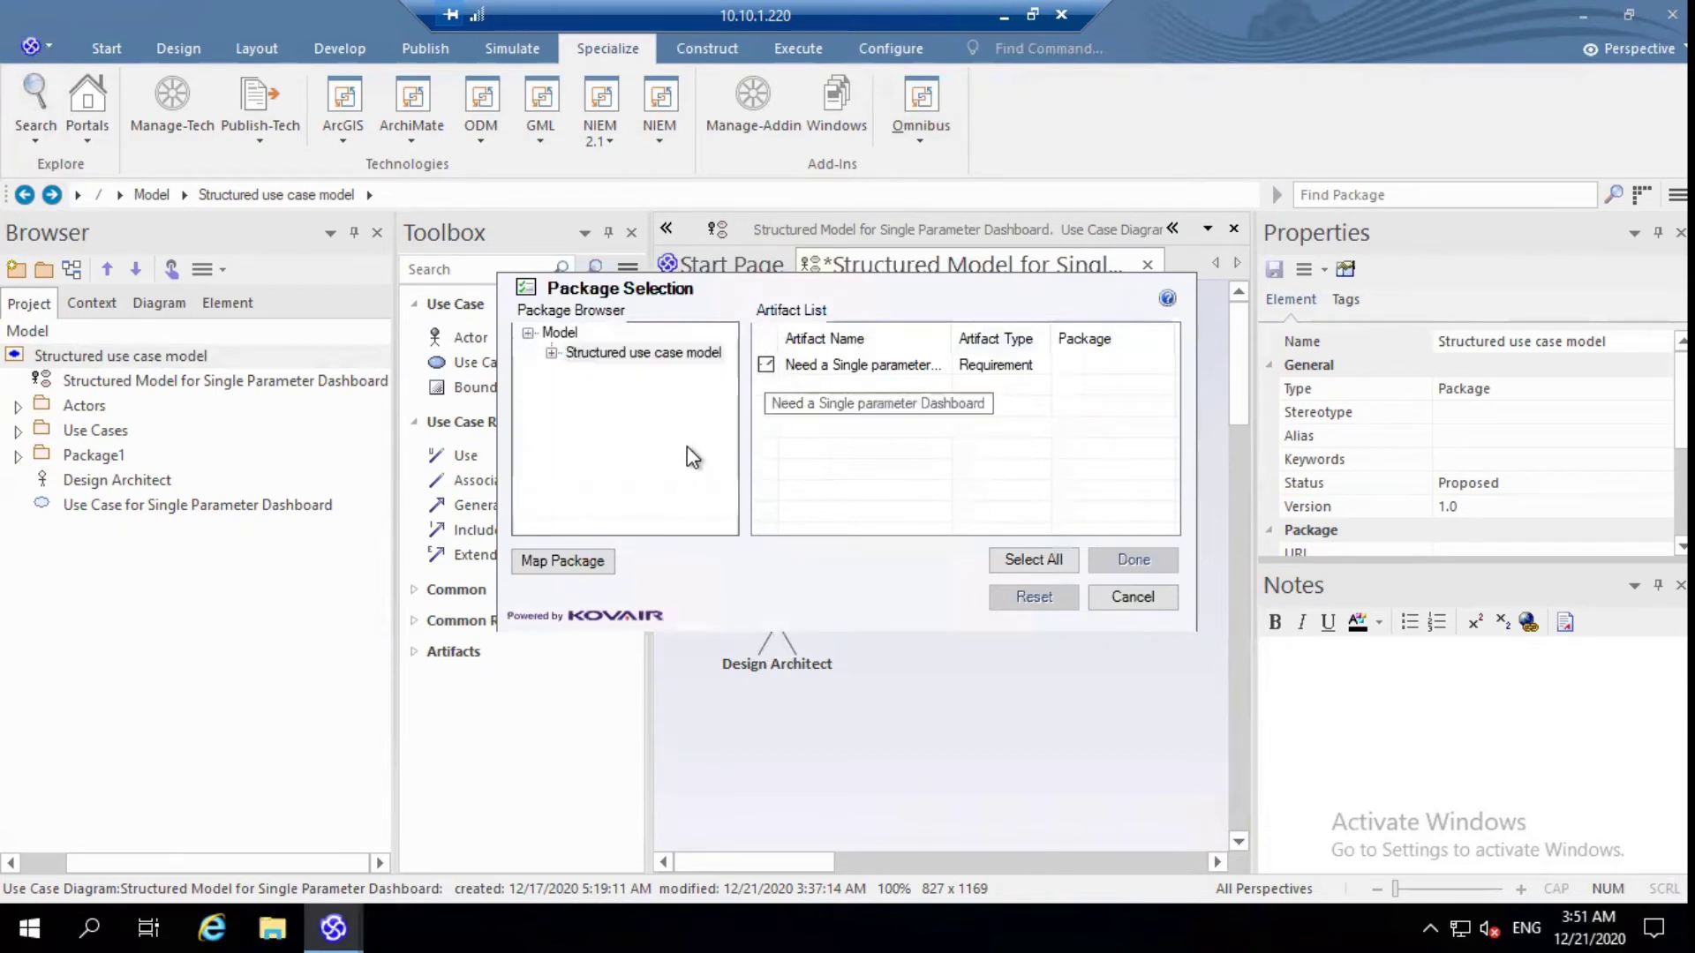
pyautogui.click(564, 563)
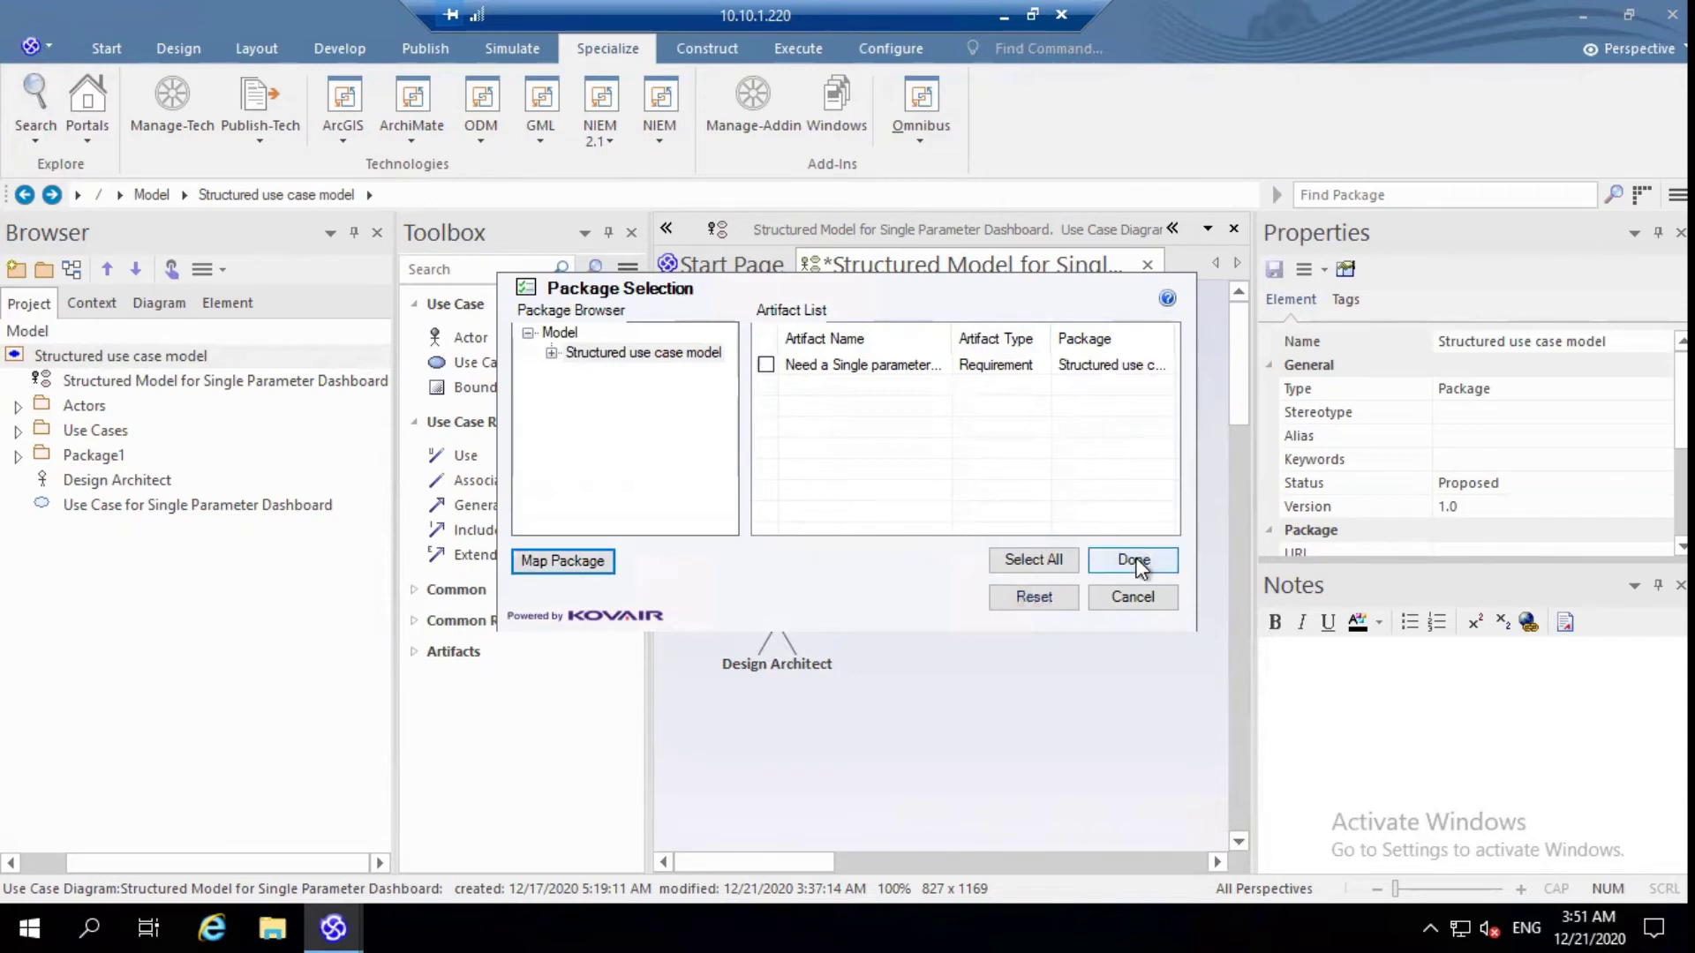
pyautogui.click(1135, 563)
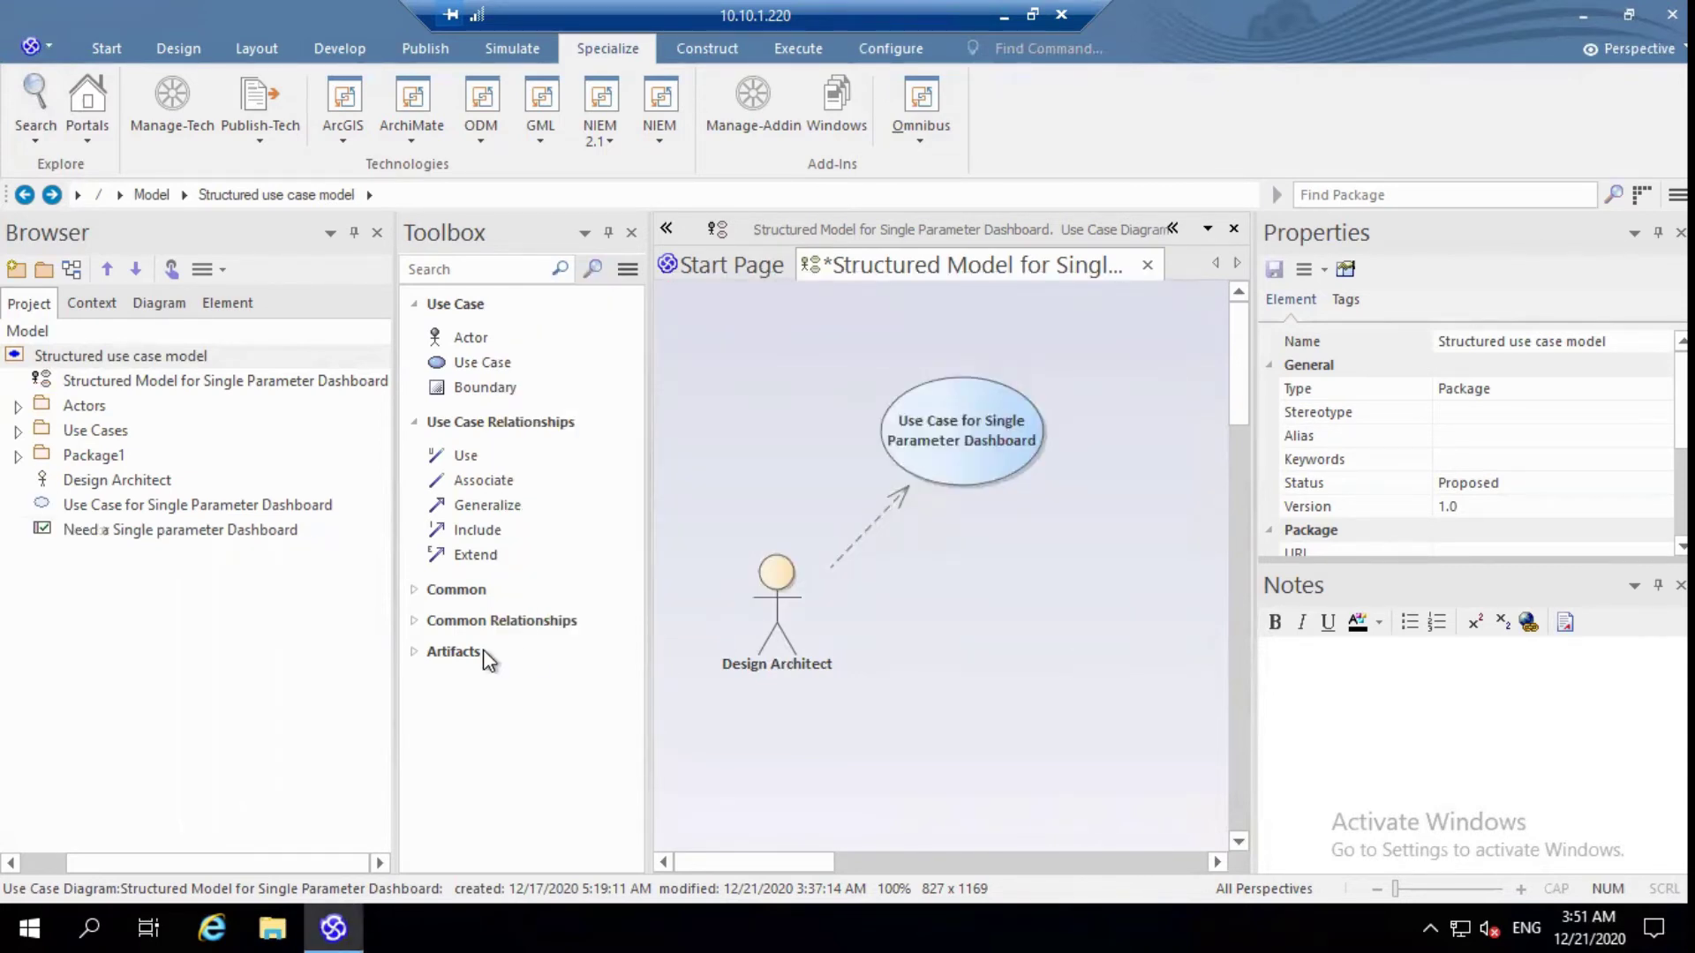
pyautogui.click(140, 528)
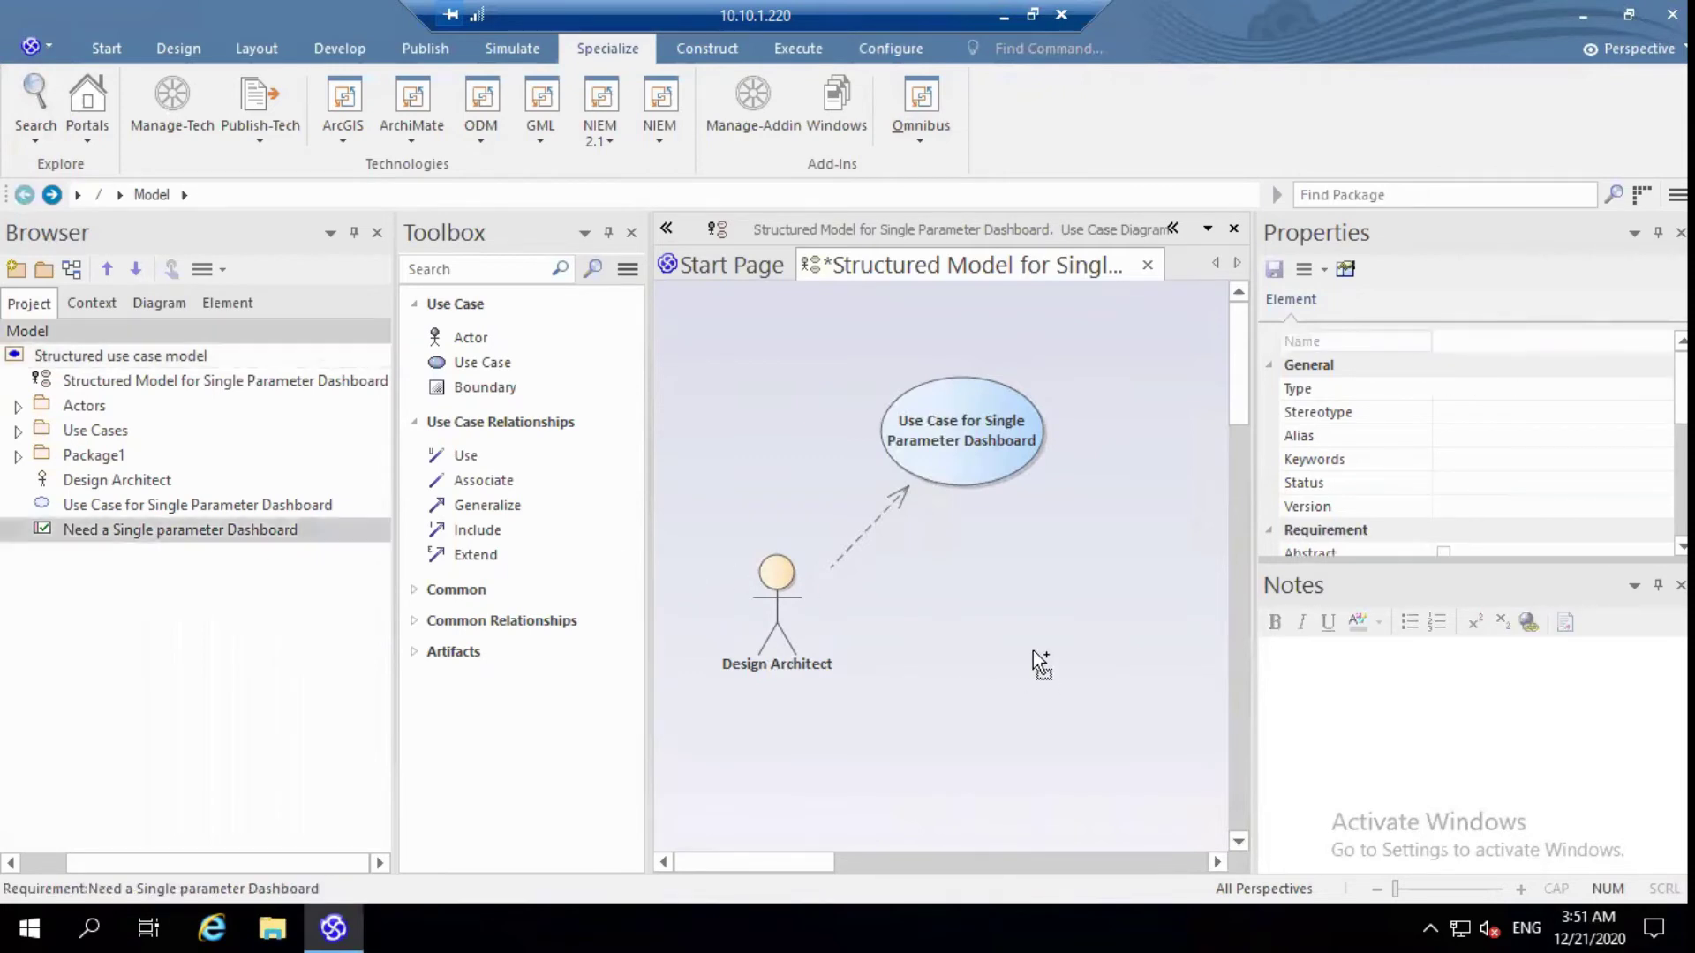
# Drop the requirement onto the use case diagram as a link and position it.
pyautogui.moveTo(1033, 650); pyautogui.dragTo(1032, 649)
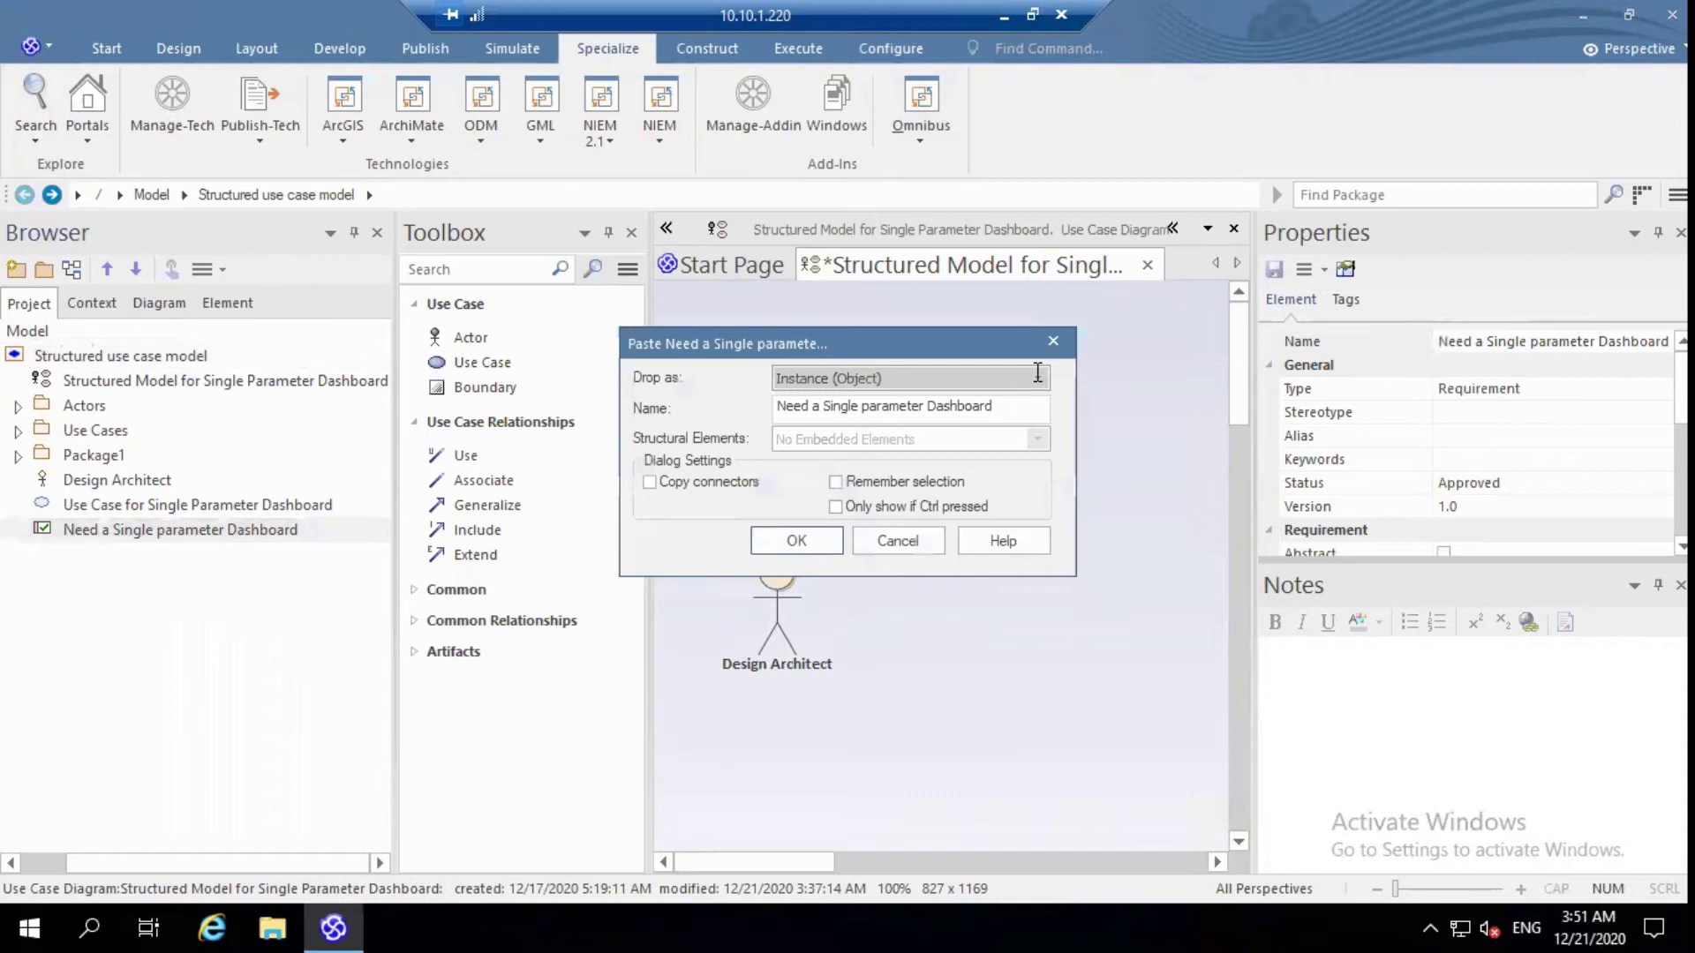
pyautogui.click(1038, 378)
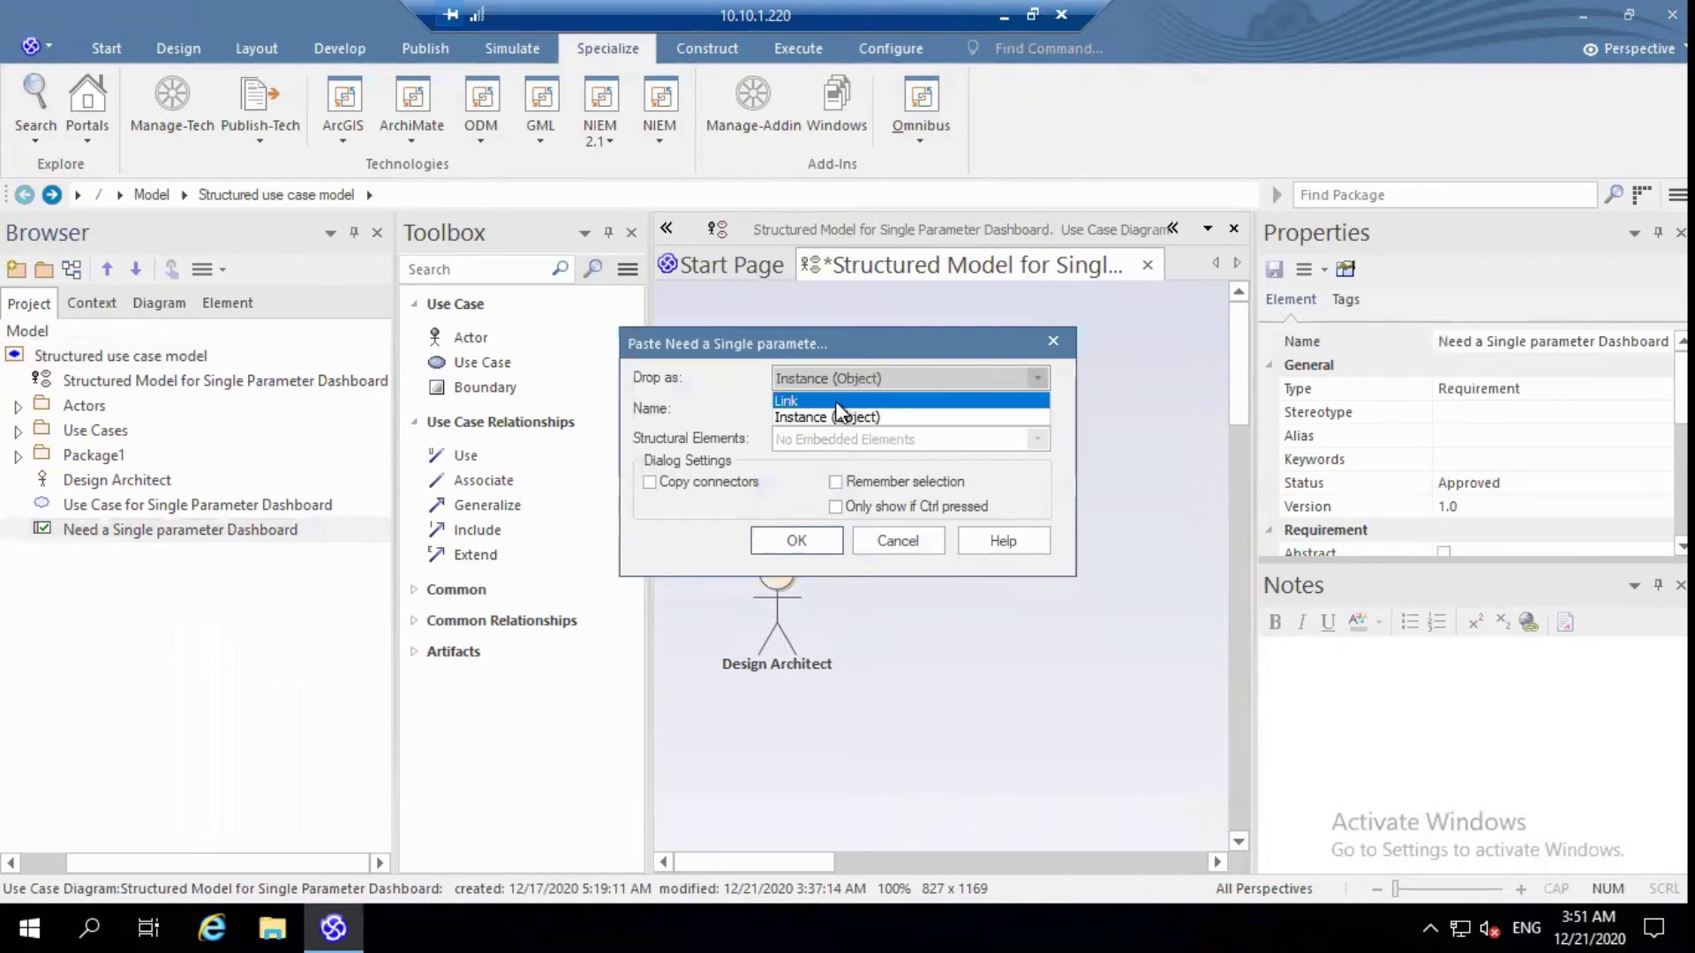
pyautogui.click(835, 401)
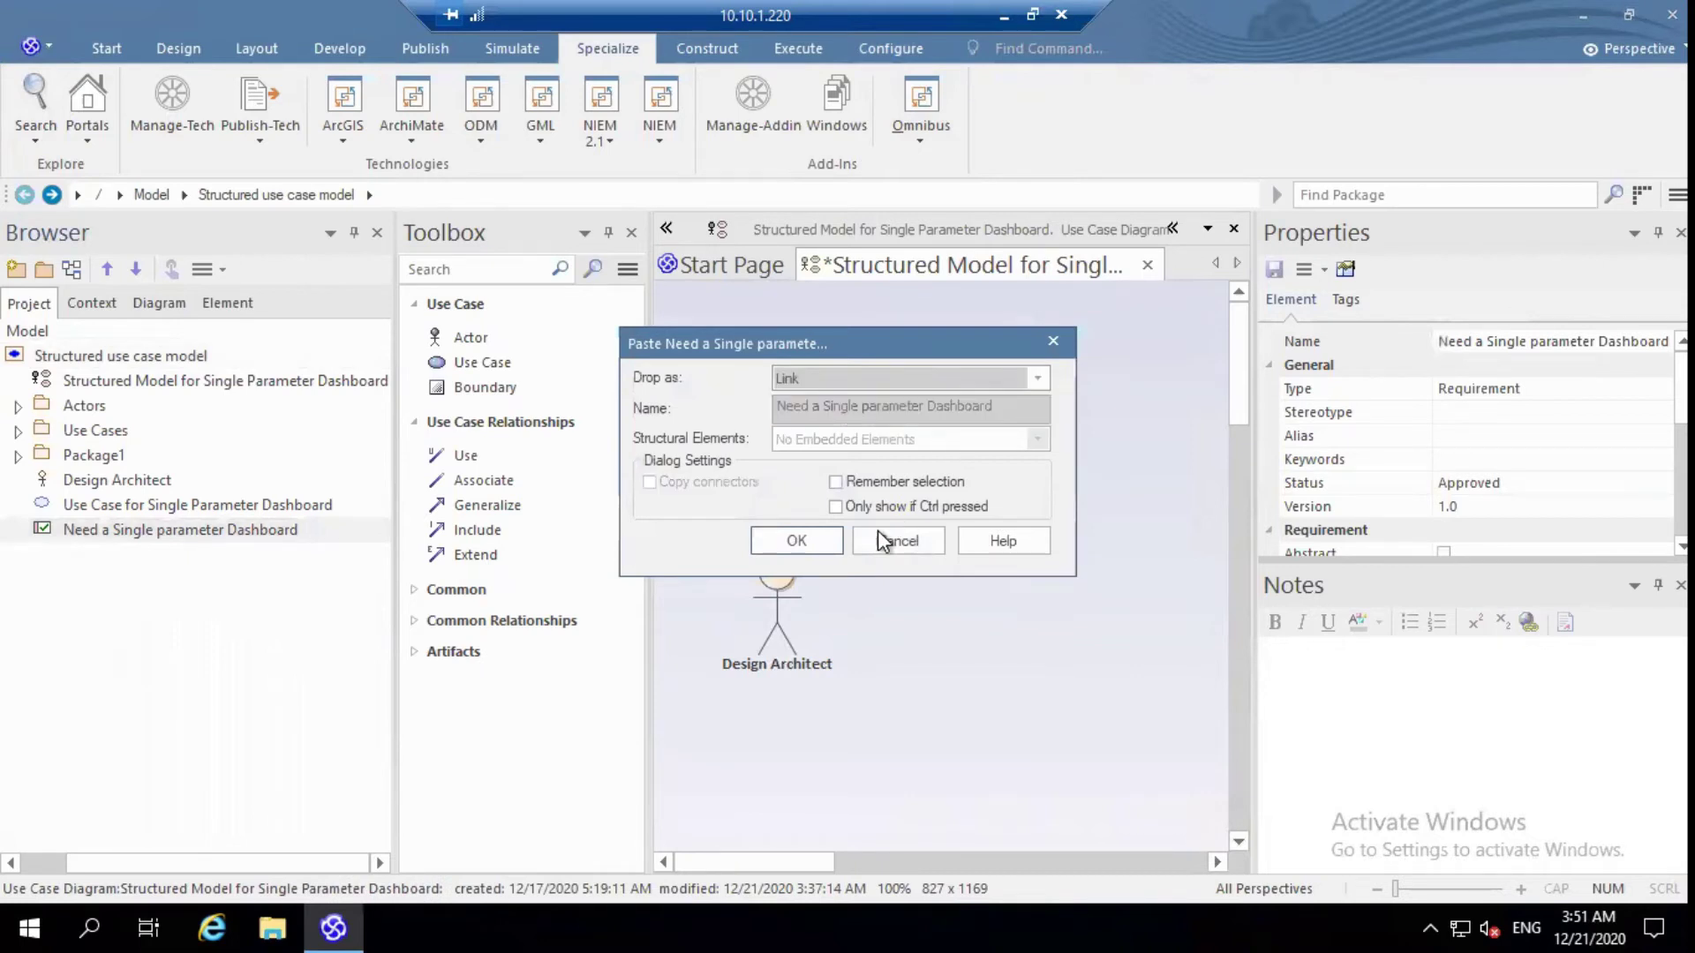
pyautogui.click(810, 543)
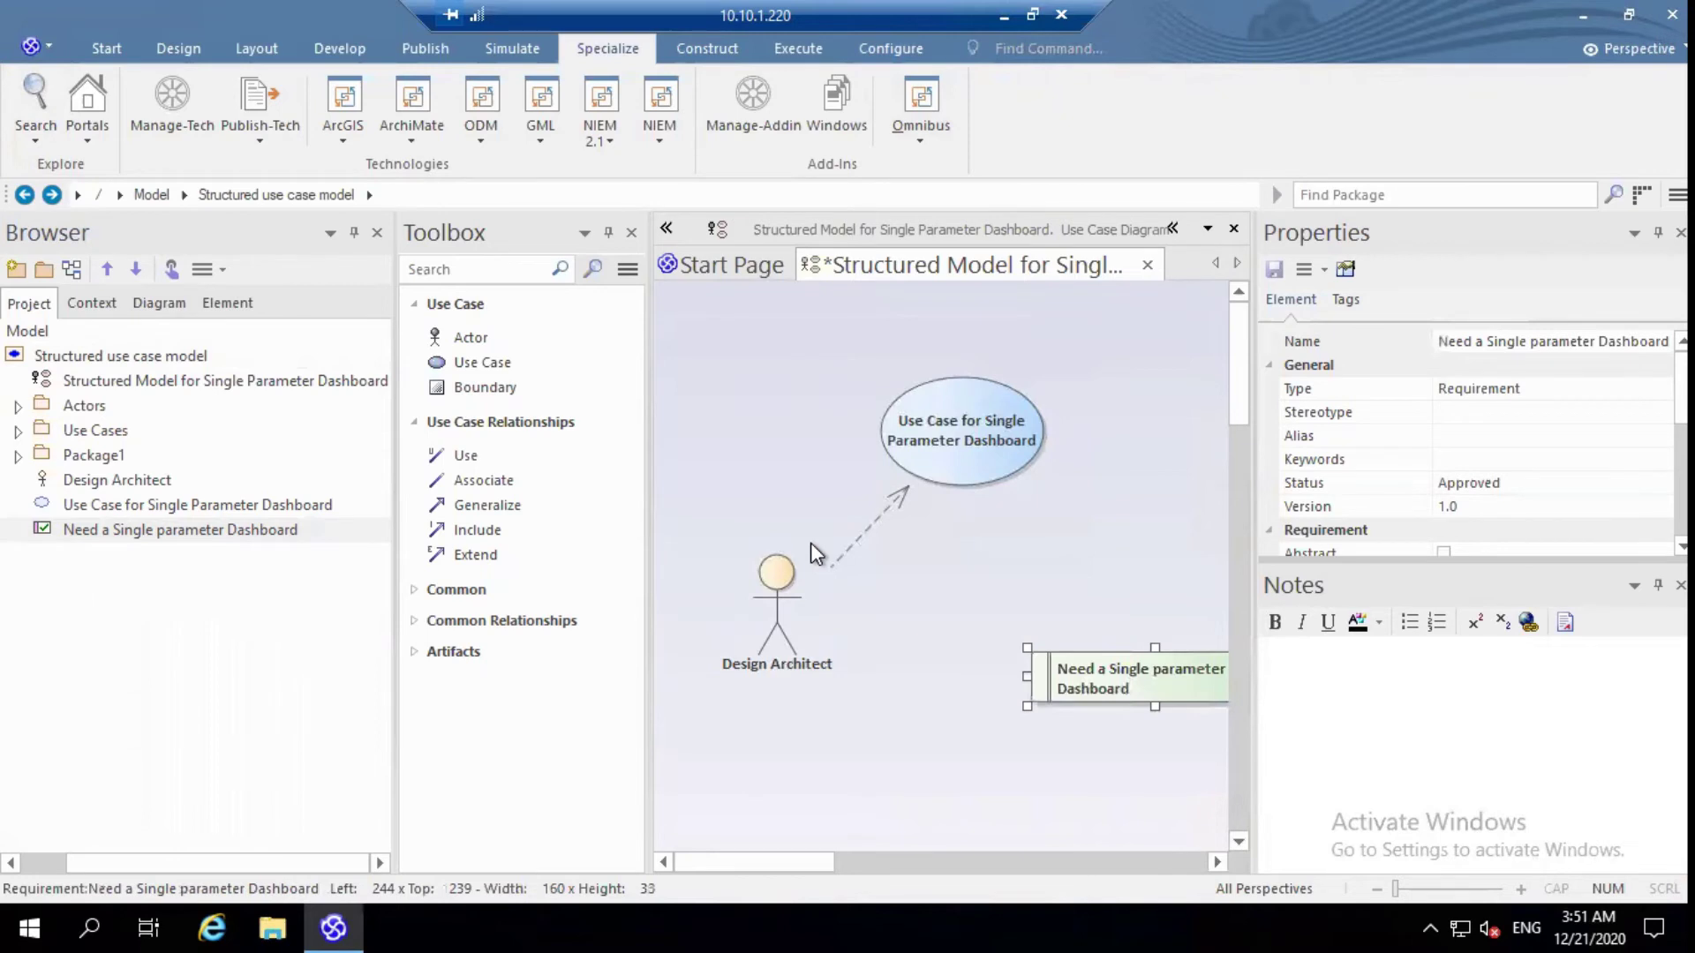
pyautogui.moveTo(1139, 685); pyautogui.dragTo(1032, 647)
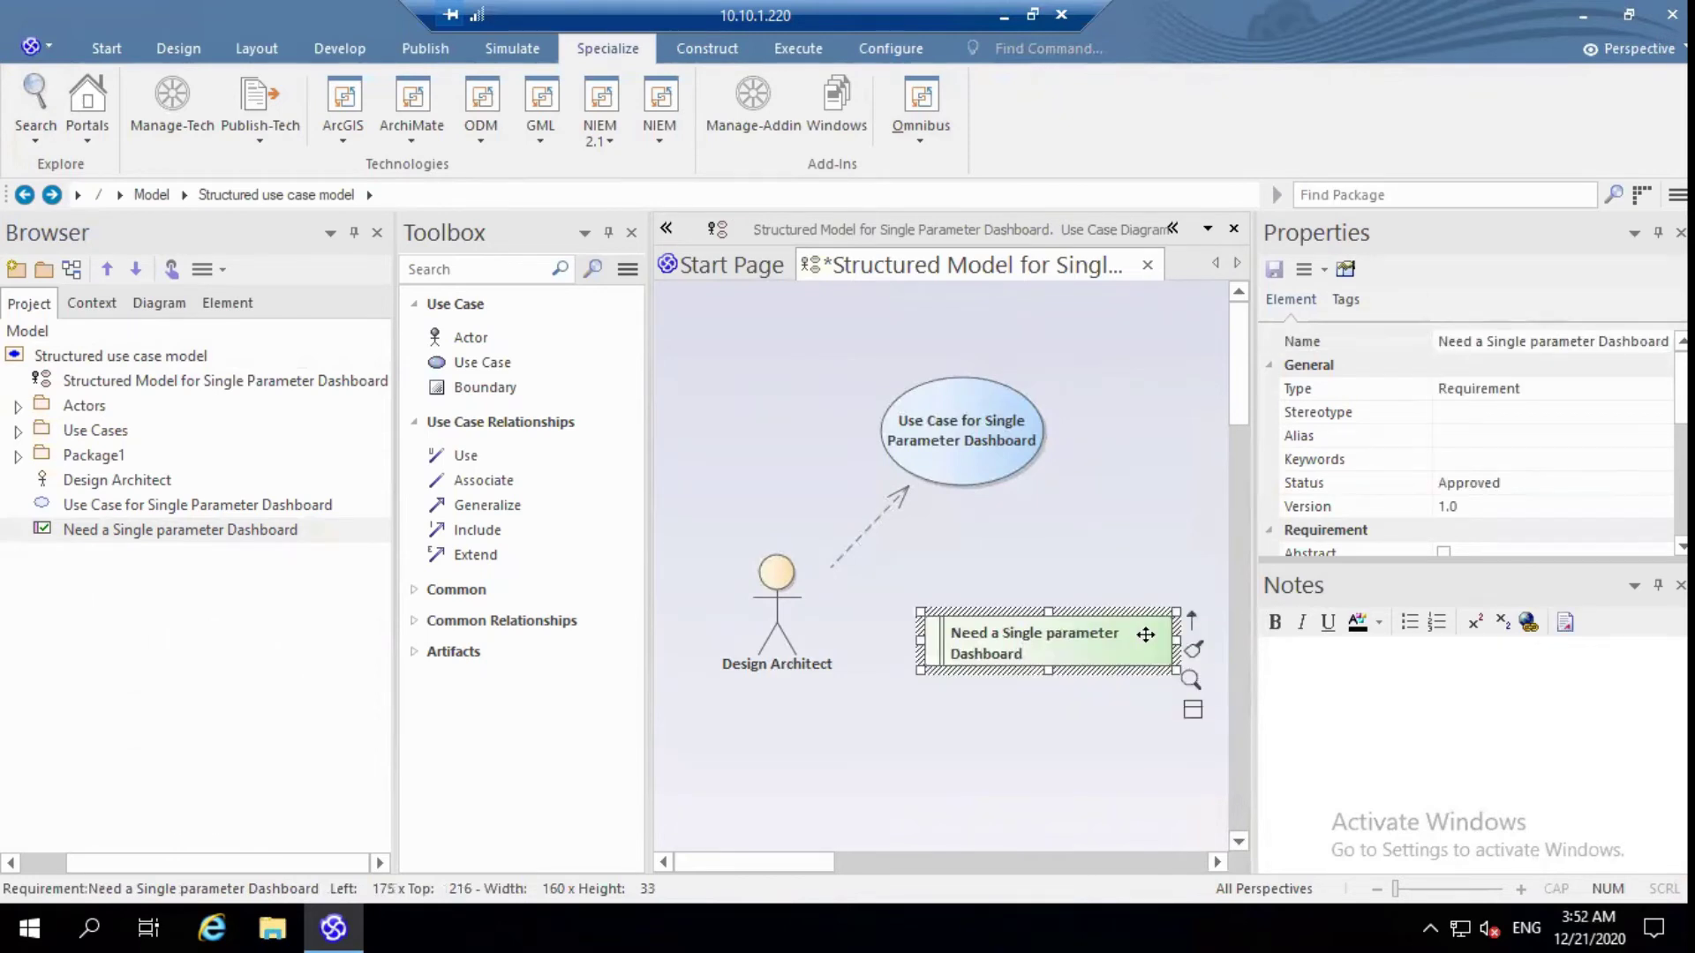
# Draw a Dependency from the requirement to the use case and save the diagram.
pyautogui.moveTo(1194, 649); pyautogui.dragTo(948, 445)
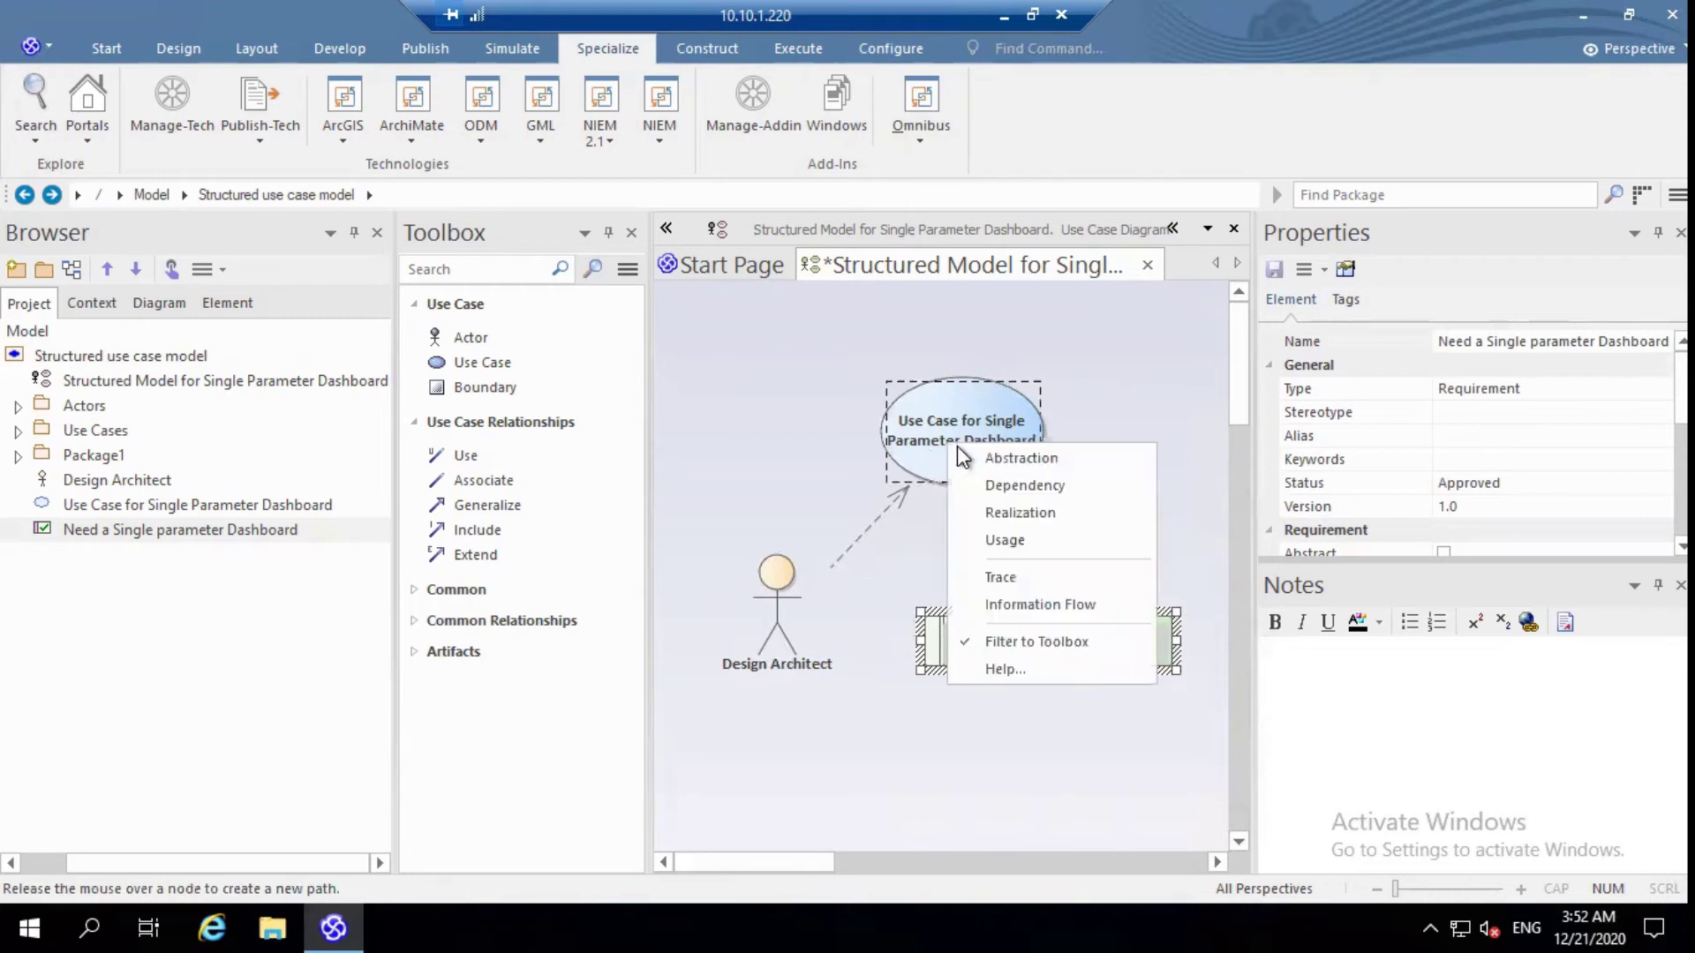
pyautogui.click(984, 484)
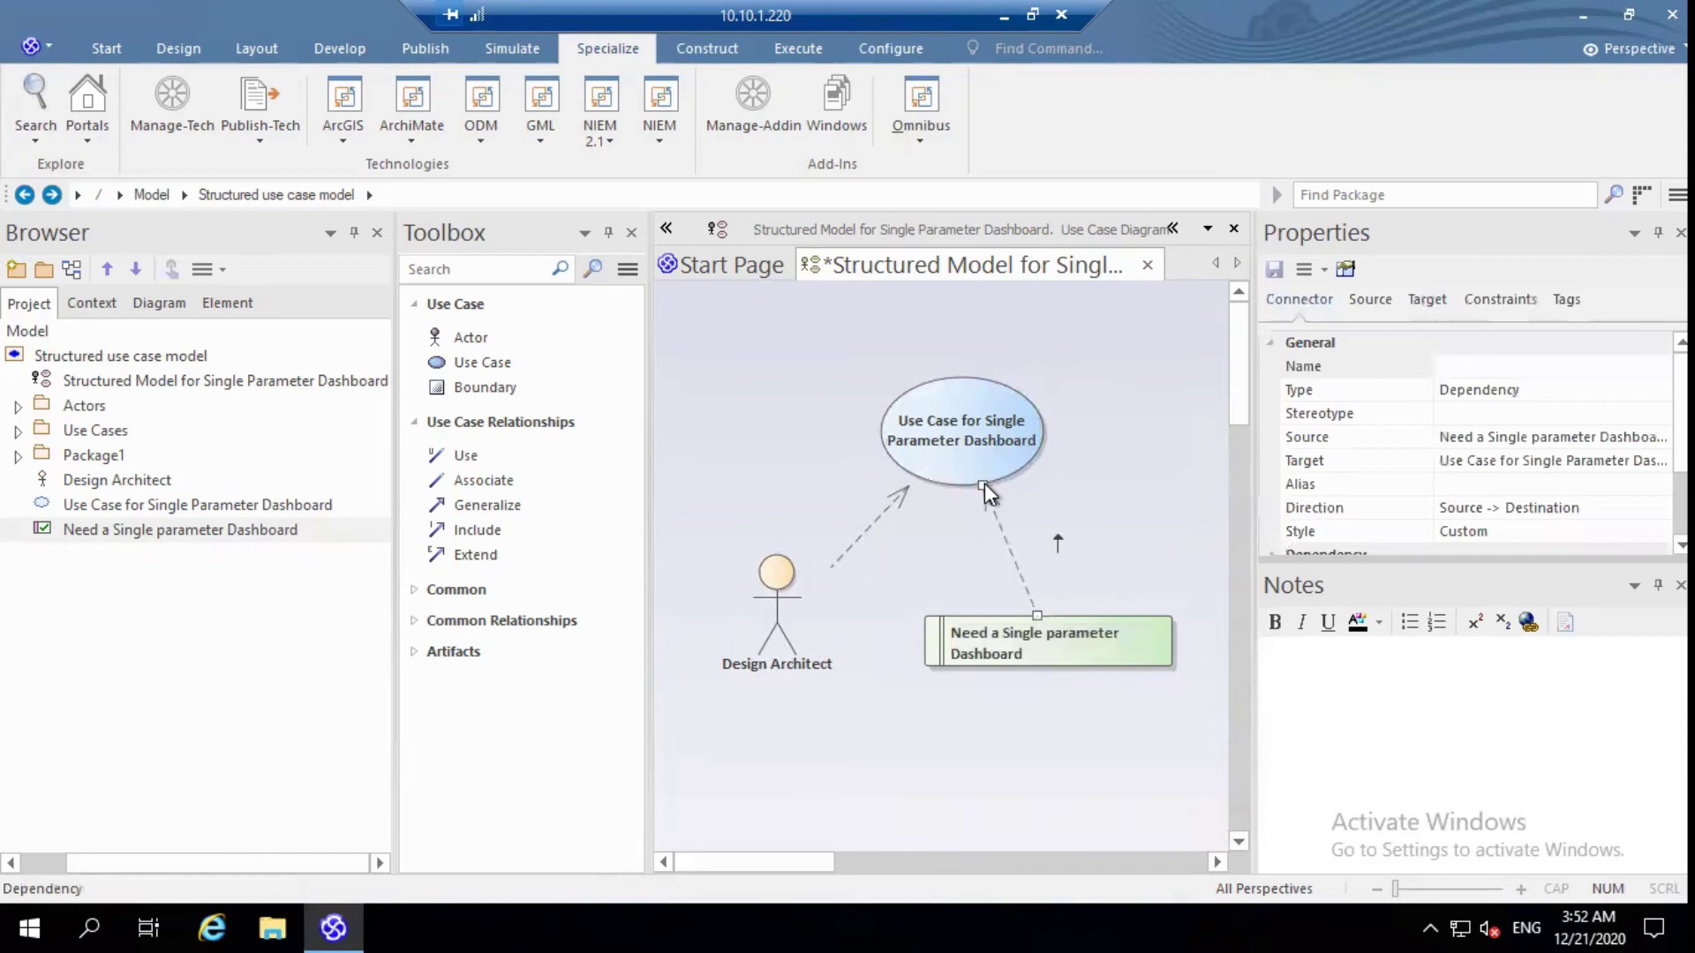
pyautogui.hotkey('ctrl', 's')
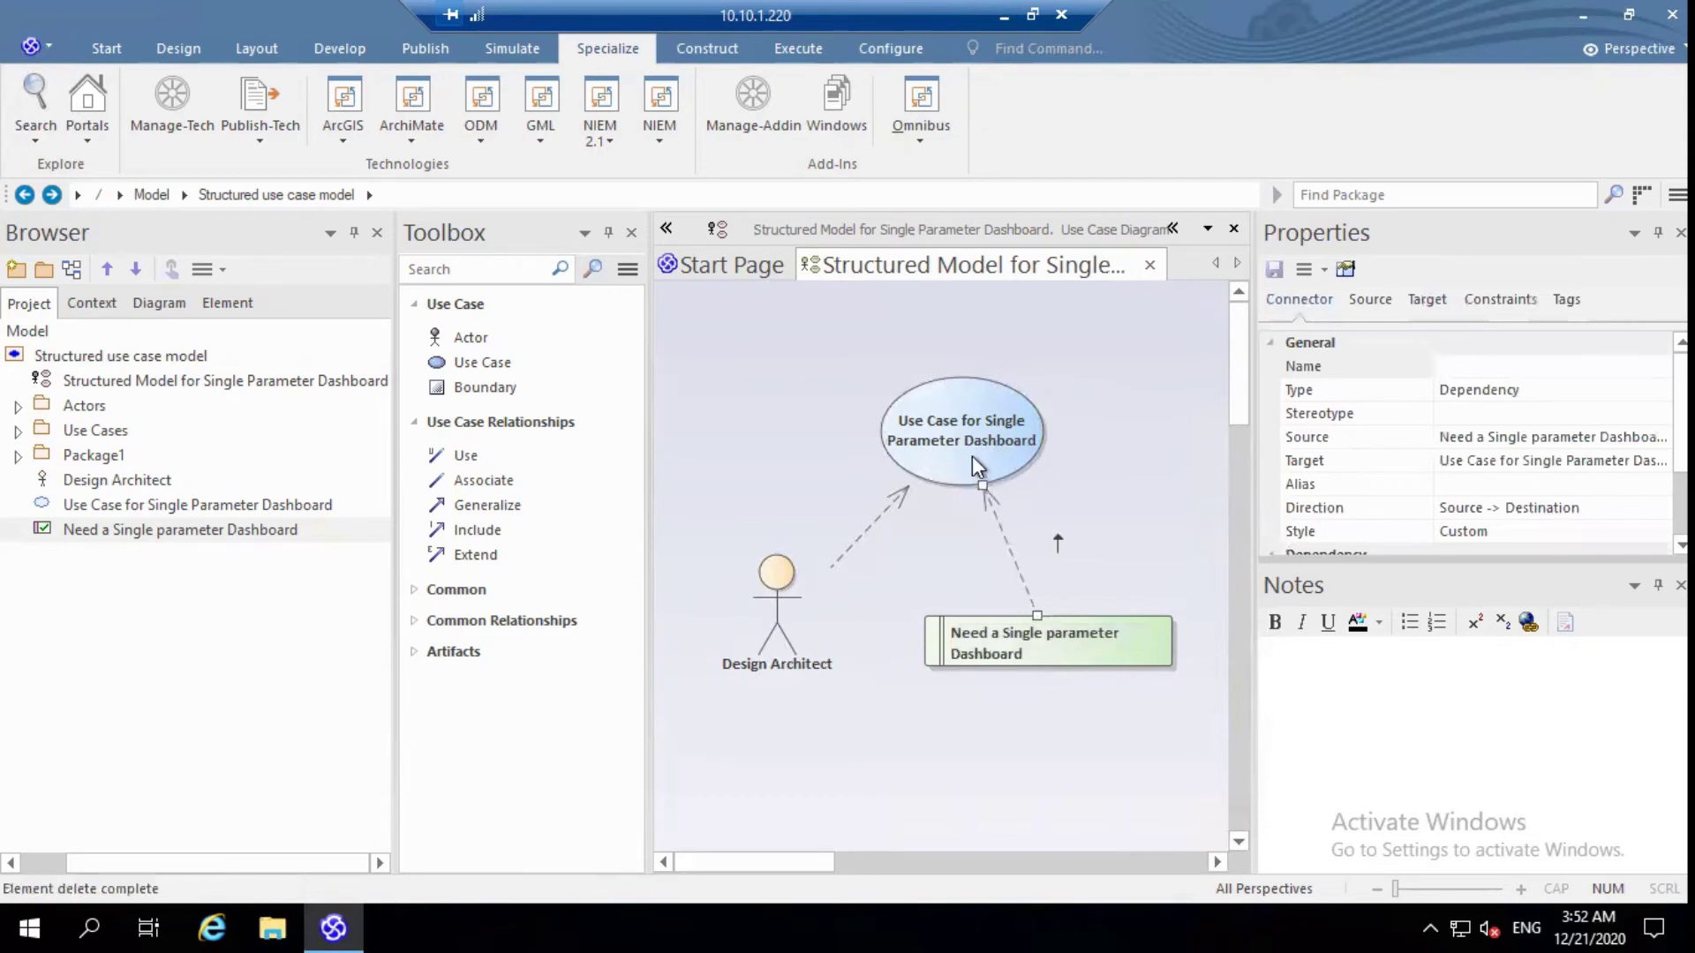
# Add the diagram to Omnibus including All Linked Artifacts and All Links.
pyautogui.rightClick(766, 369)
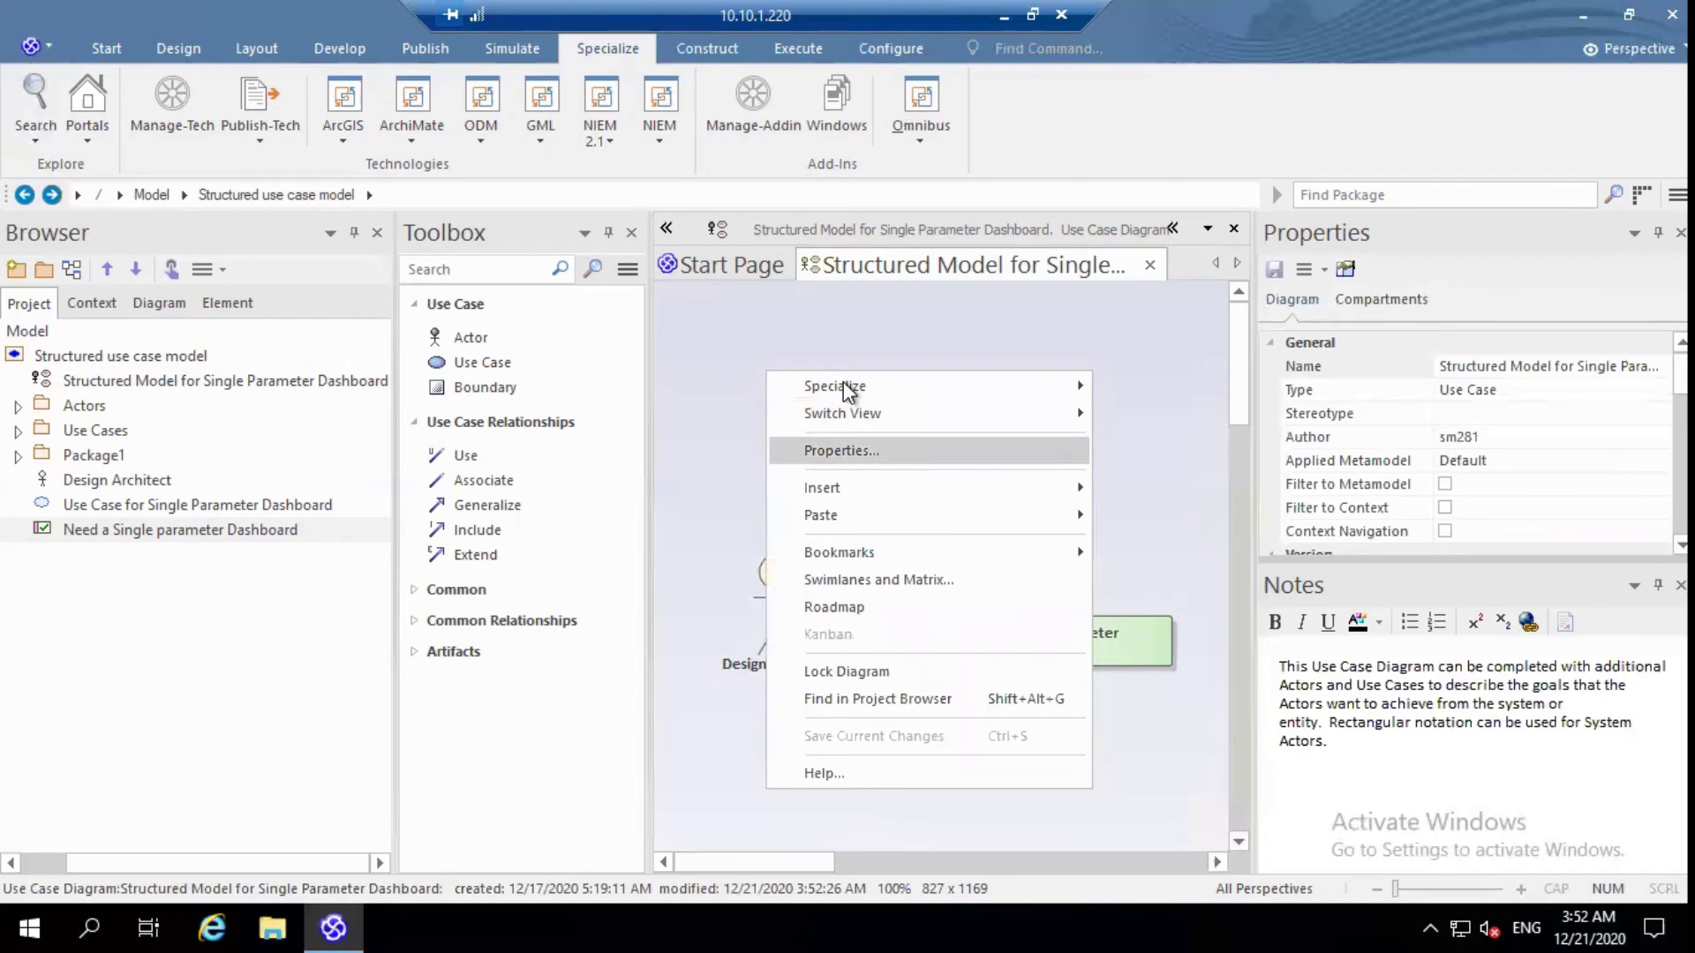
pyautogui.moveTo(955, 385)
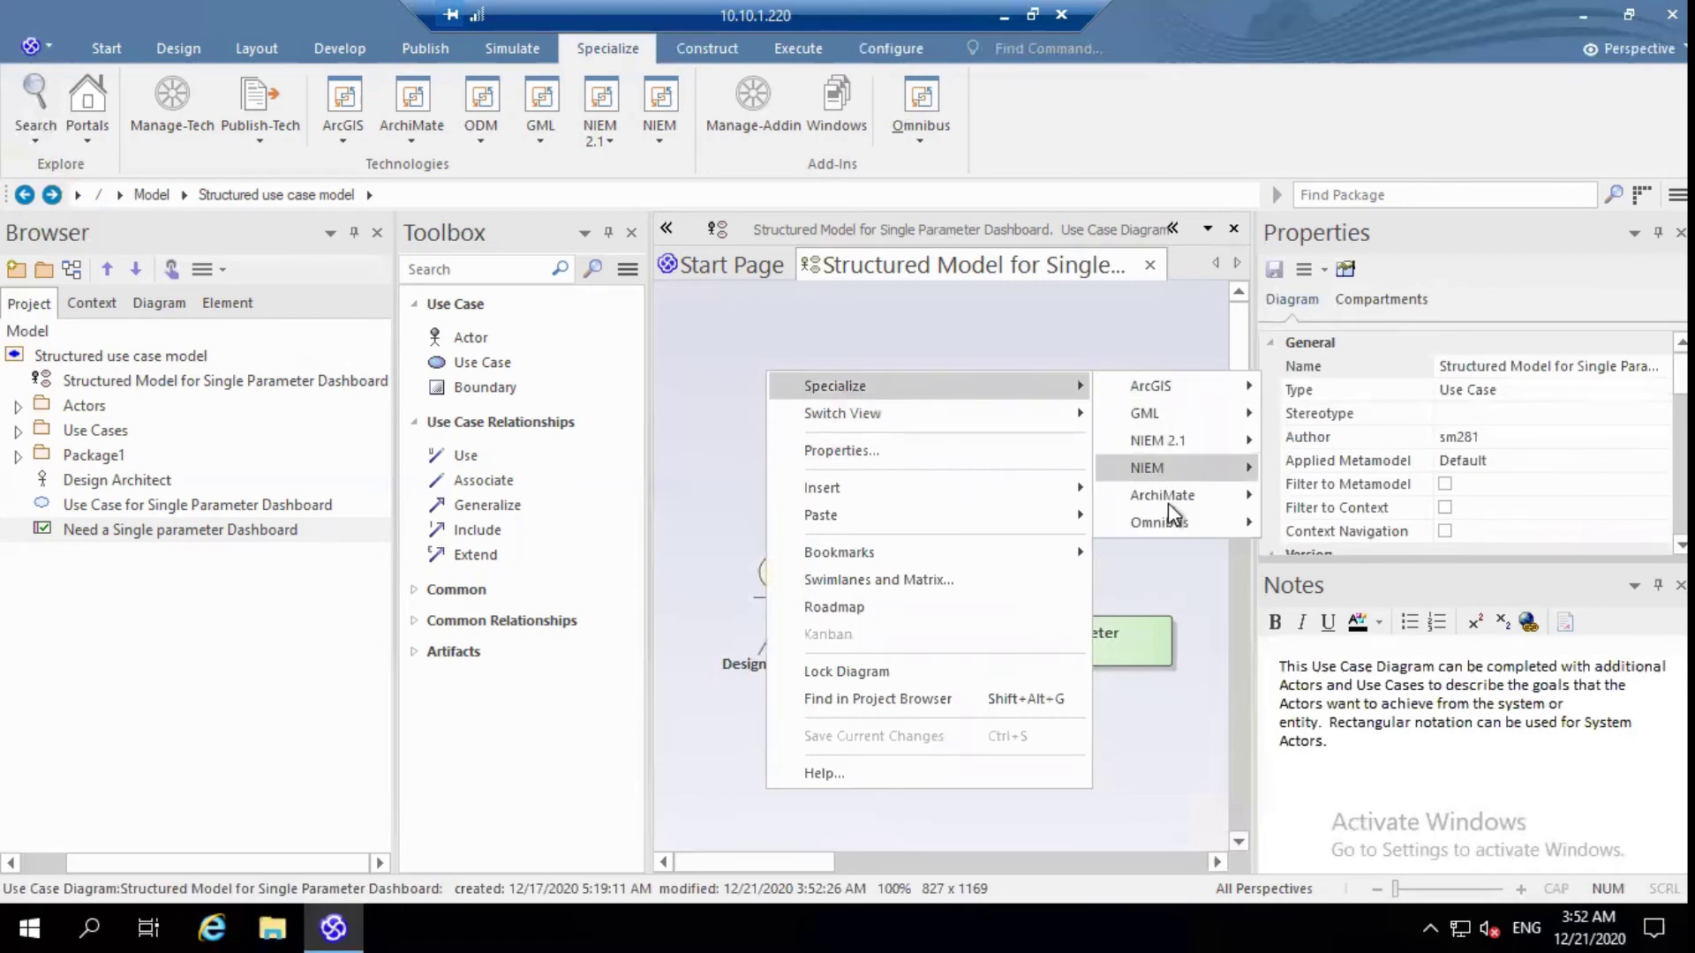
pyautogui.moveTo(1158, 522)
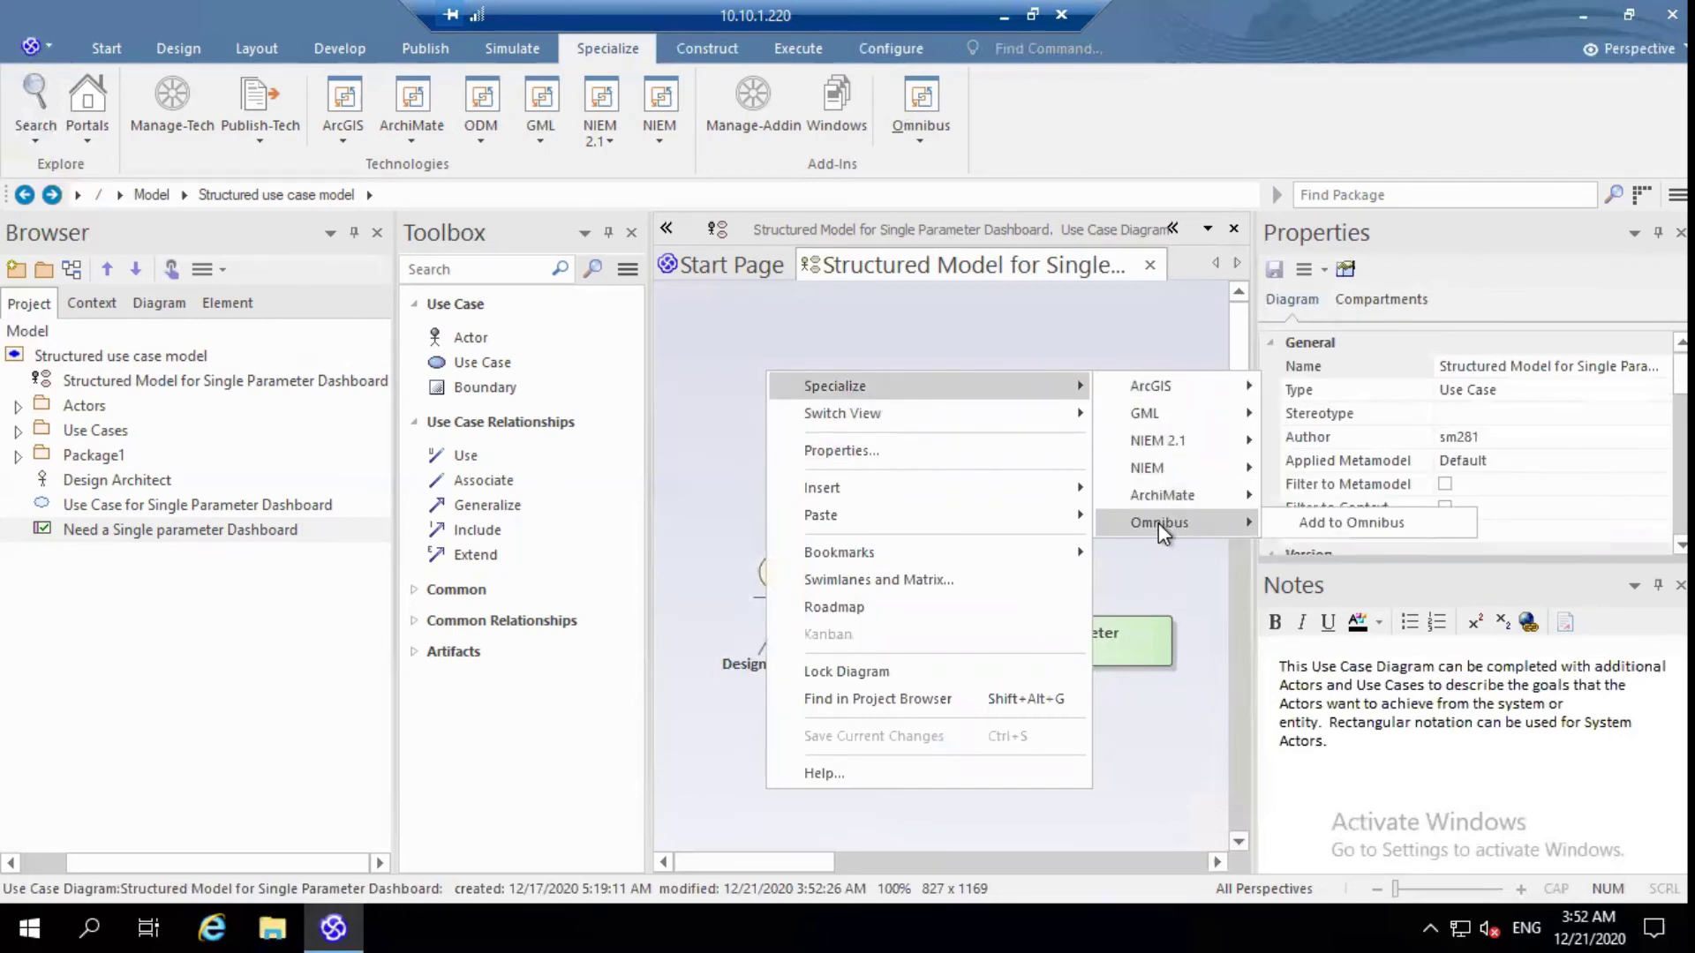
pyautogui.click(1322, 528)
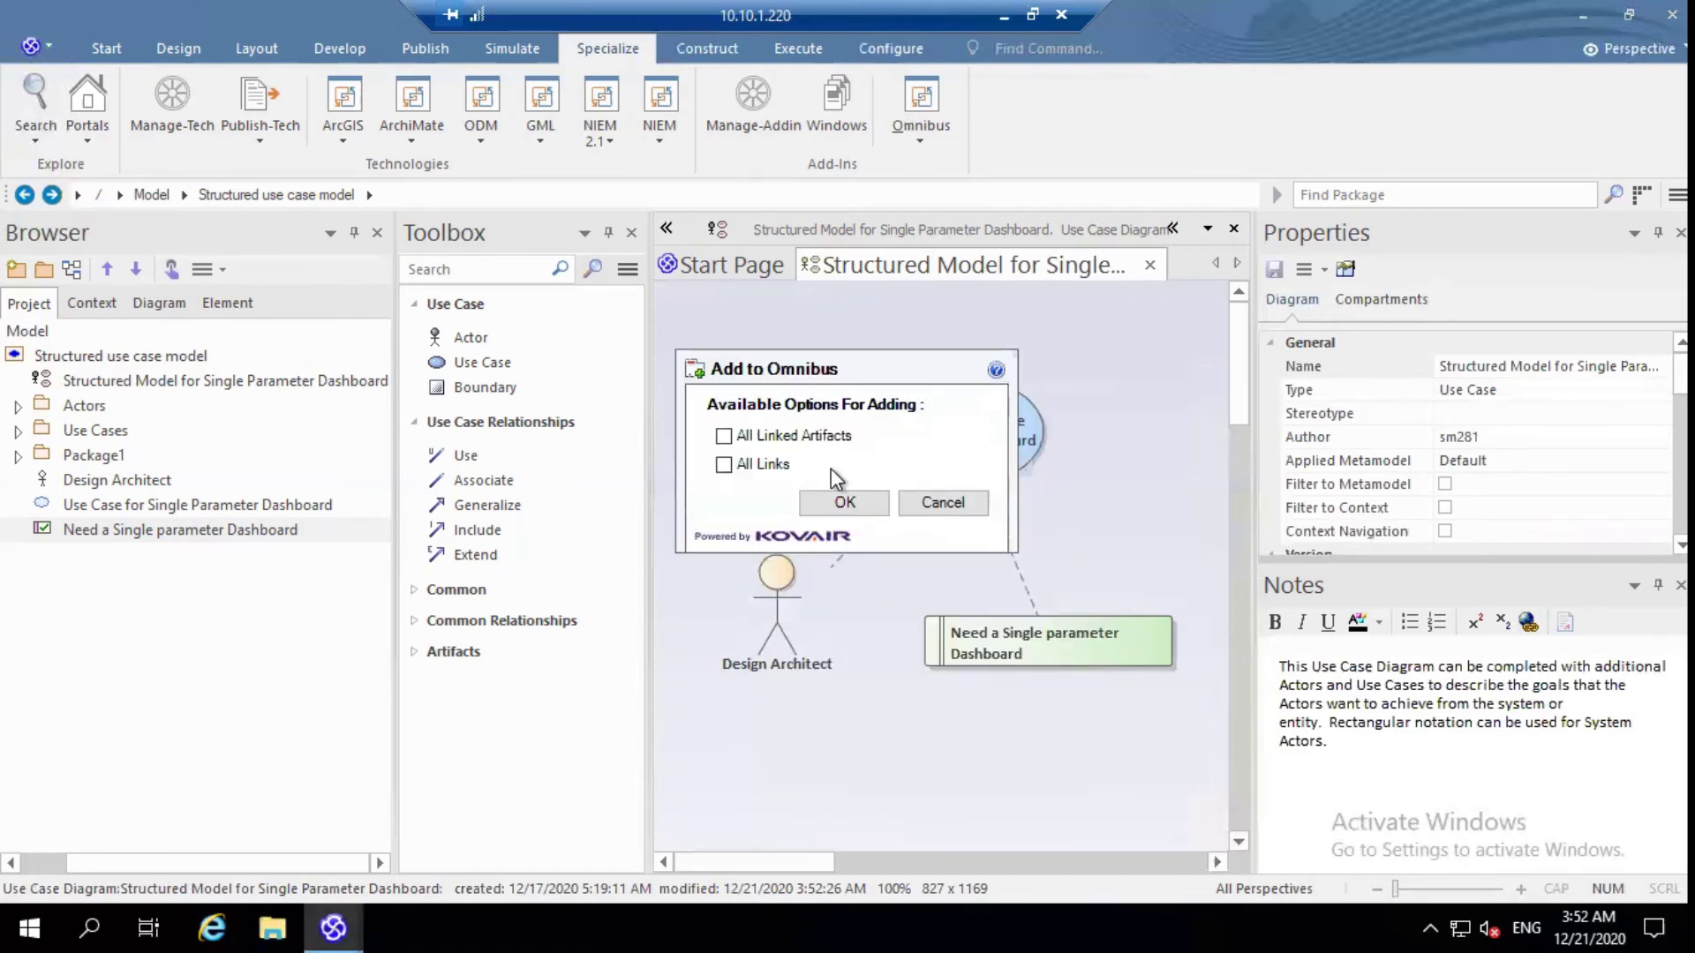
pyautogui.click(724, 436)
pyautogui.click(724, 464)
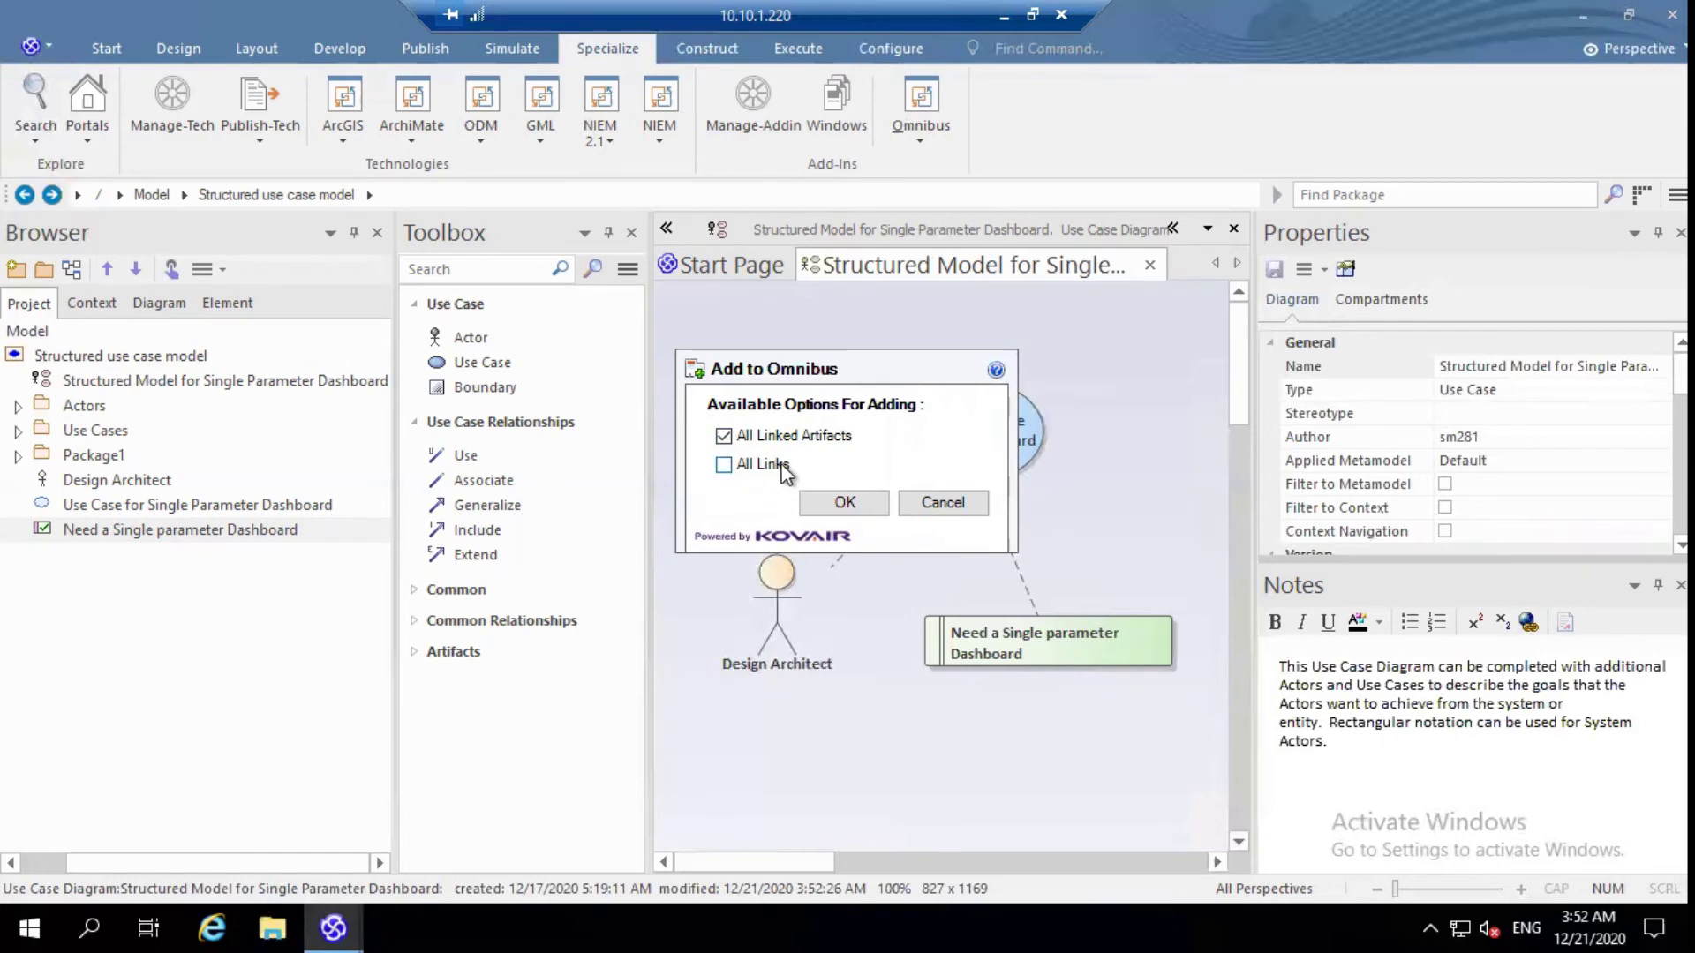
pyautogui.click(829, 502)
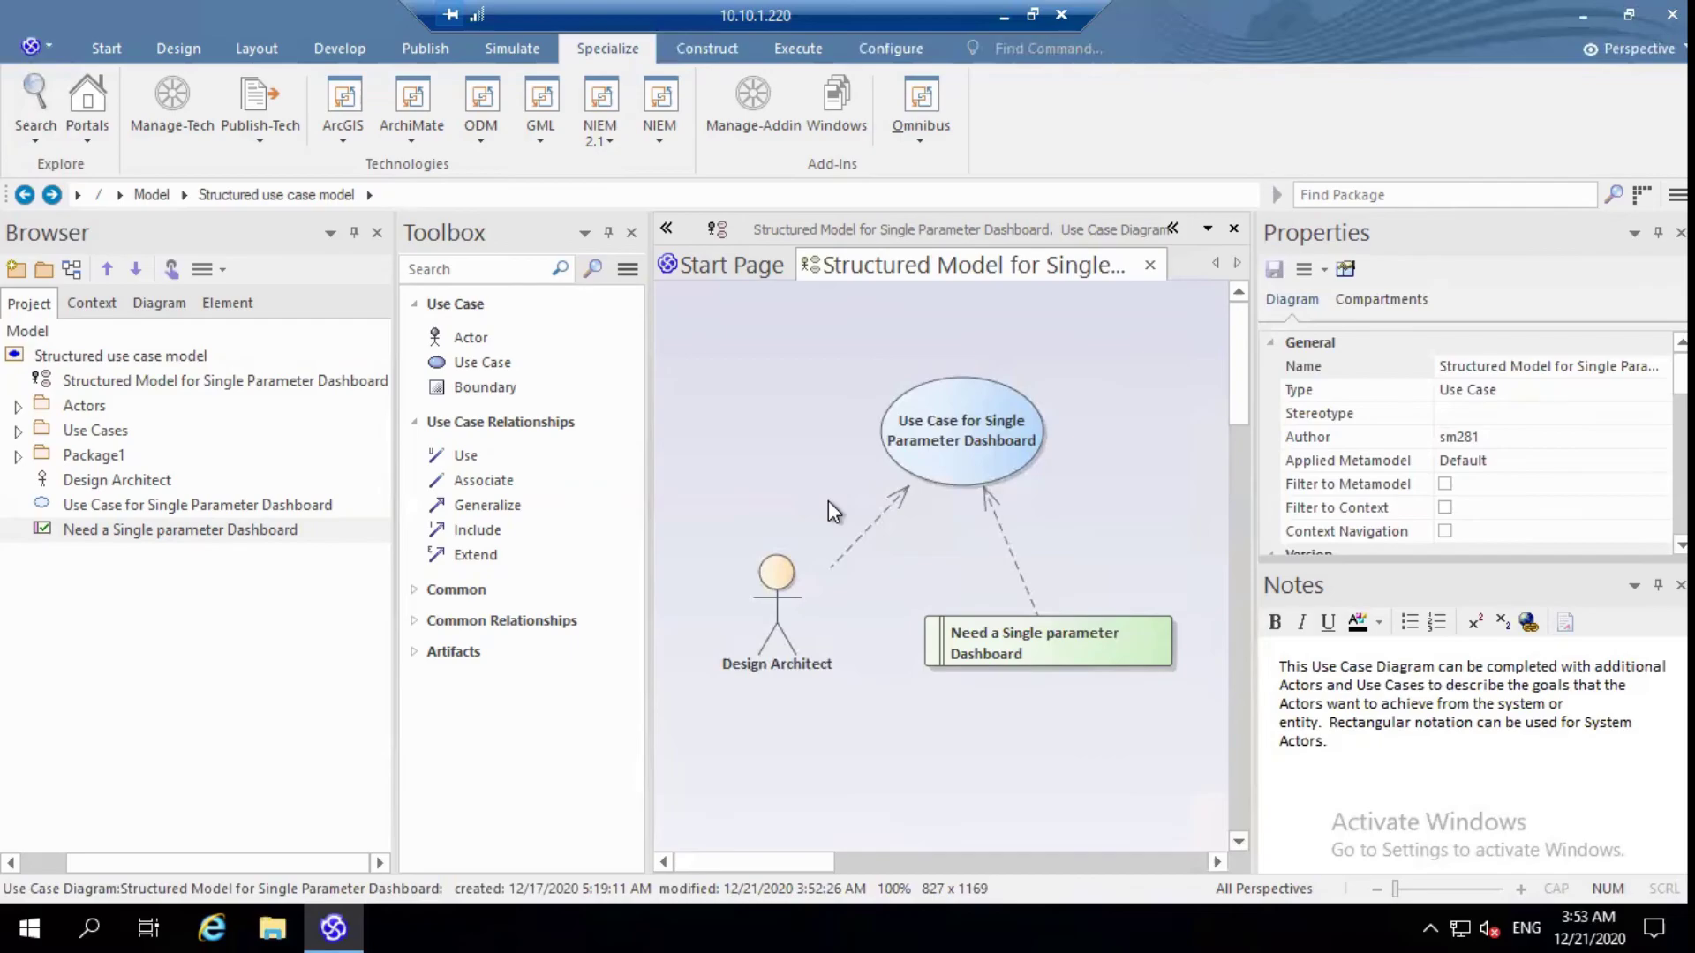
pyautogui.hotkey('alt', 'Tab')
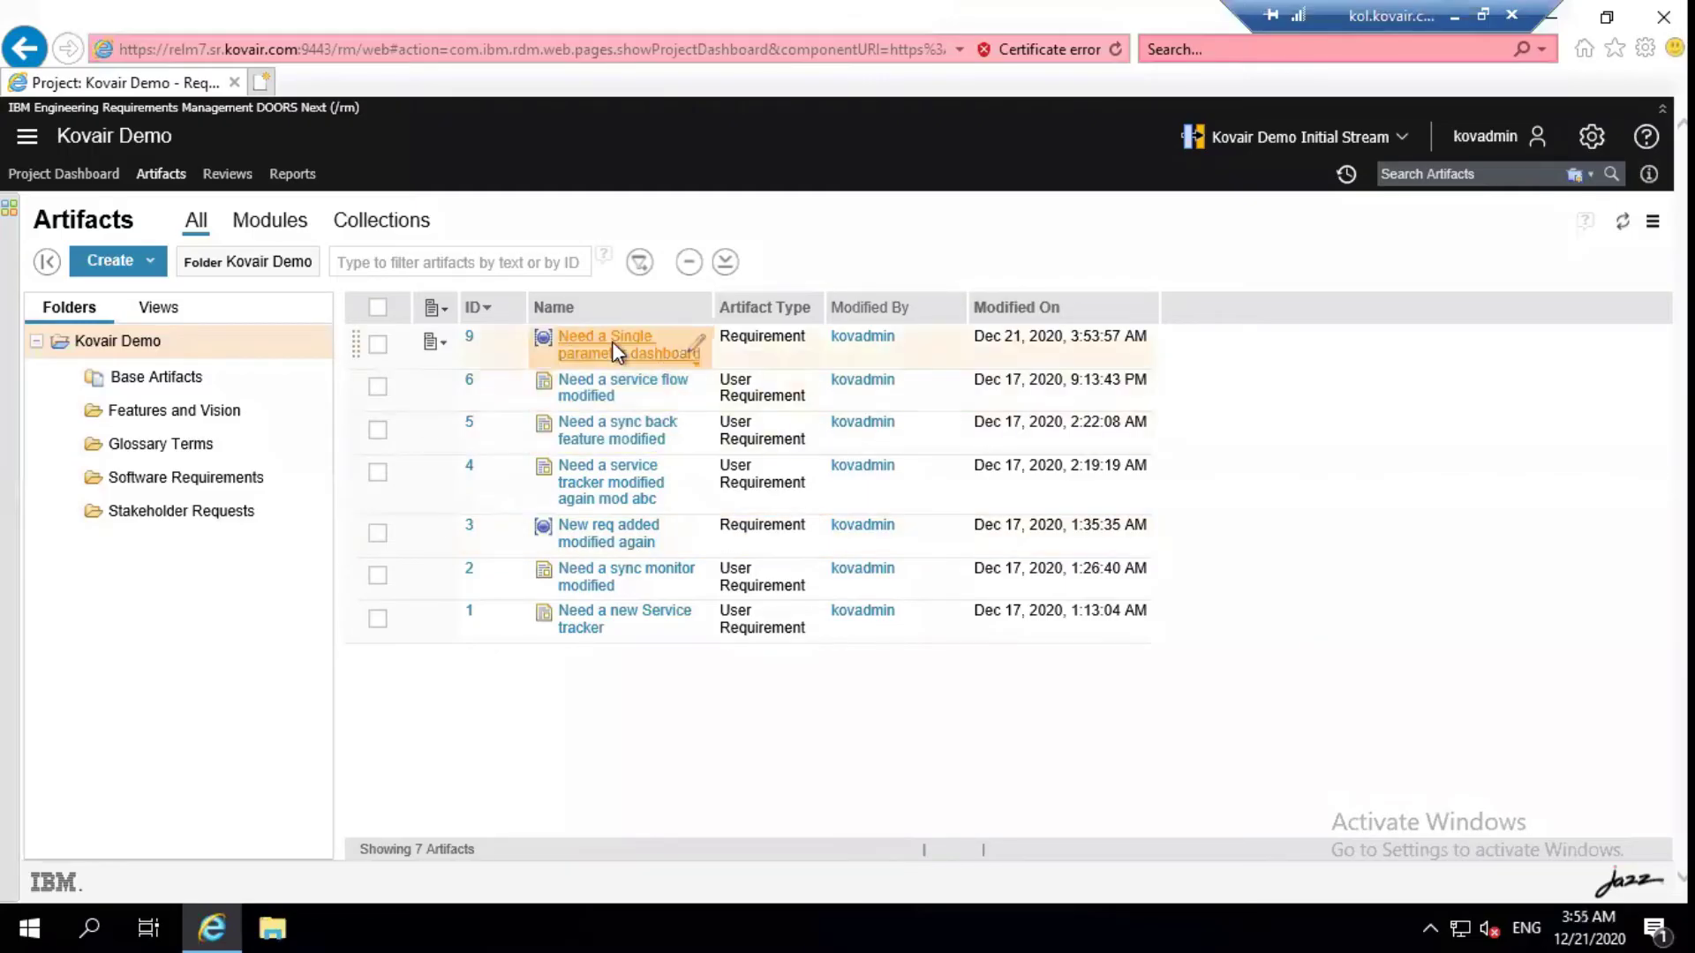
# Open requirement 9's page to check its Approved status and latest modification time.
pyautogui.click(613, 343)
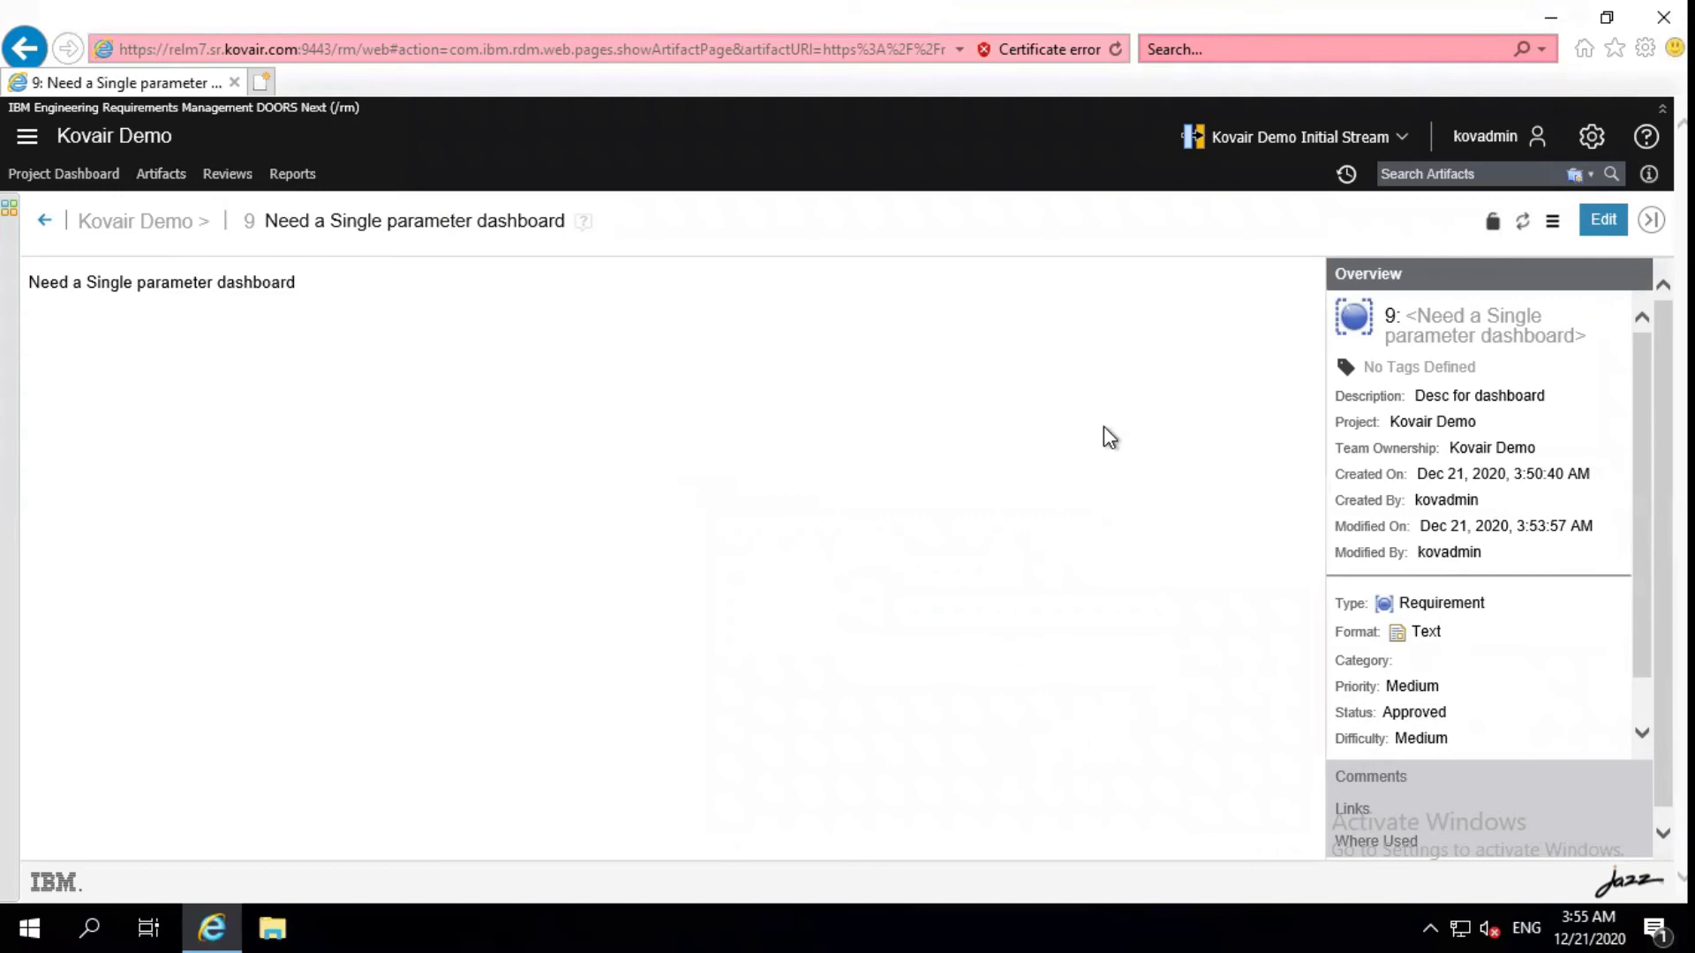
pyautogui.moveTo(1205, 13)
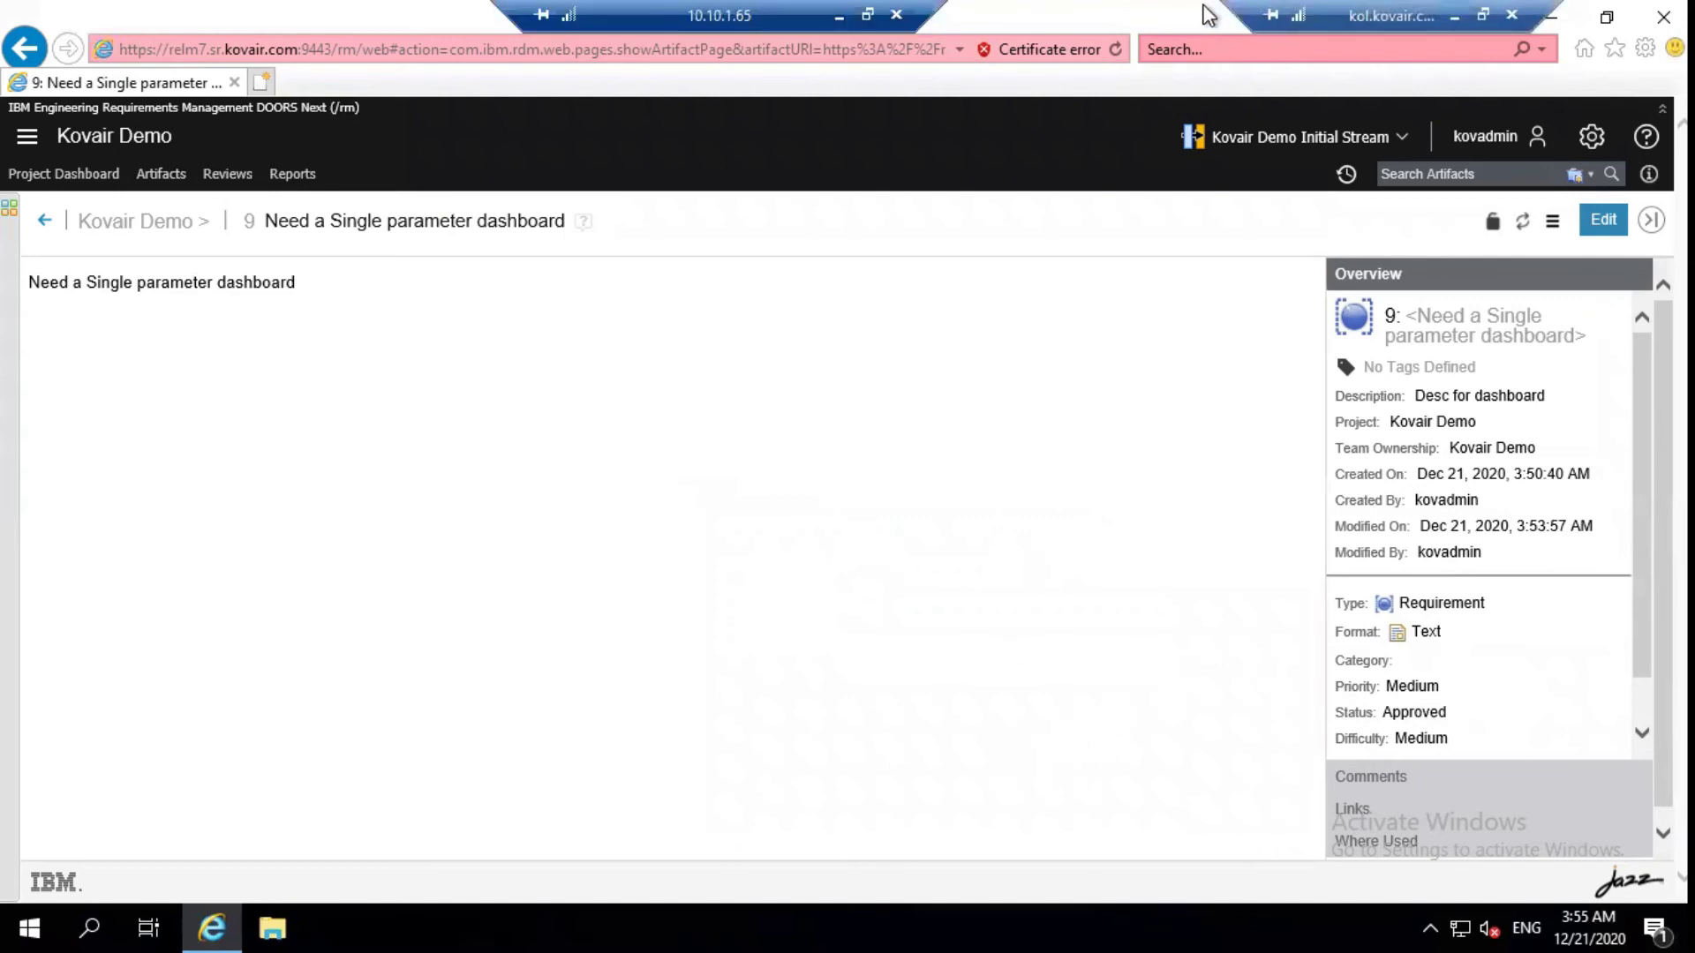
# Expand requirement 213 in Kovair's Traceability View to see its traced items.
pyautogui.click(837, 15)
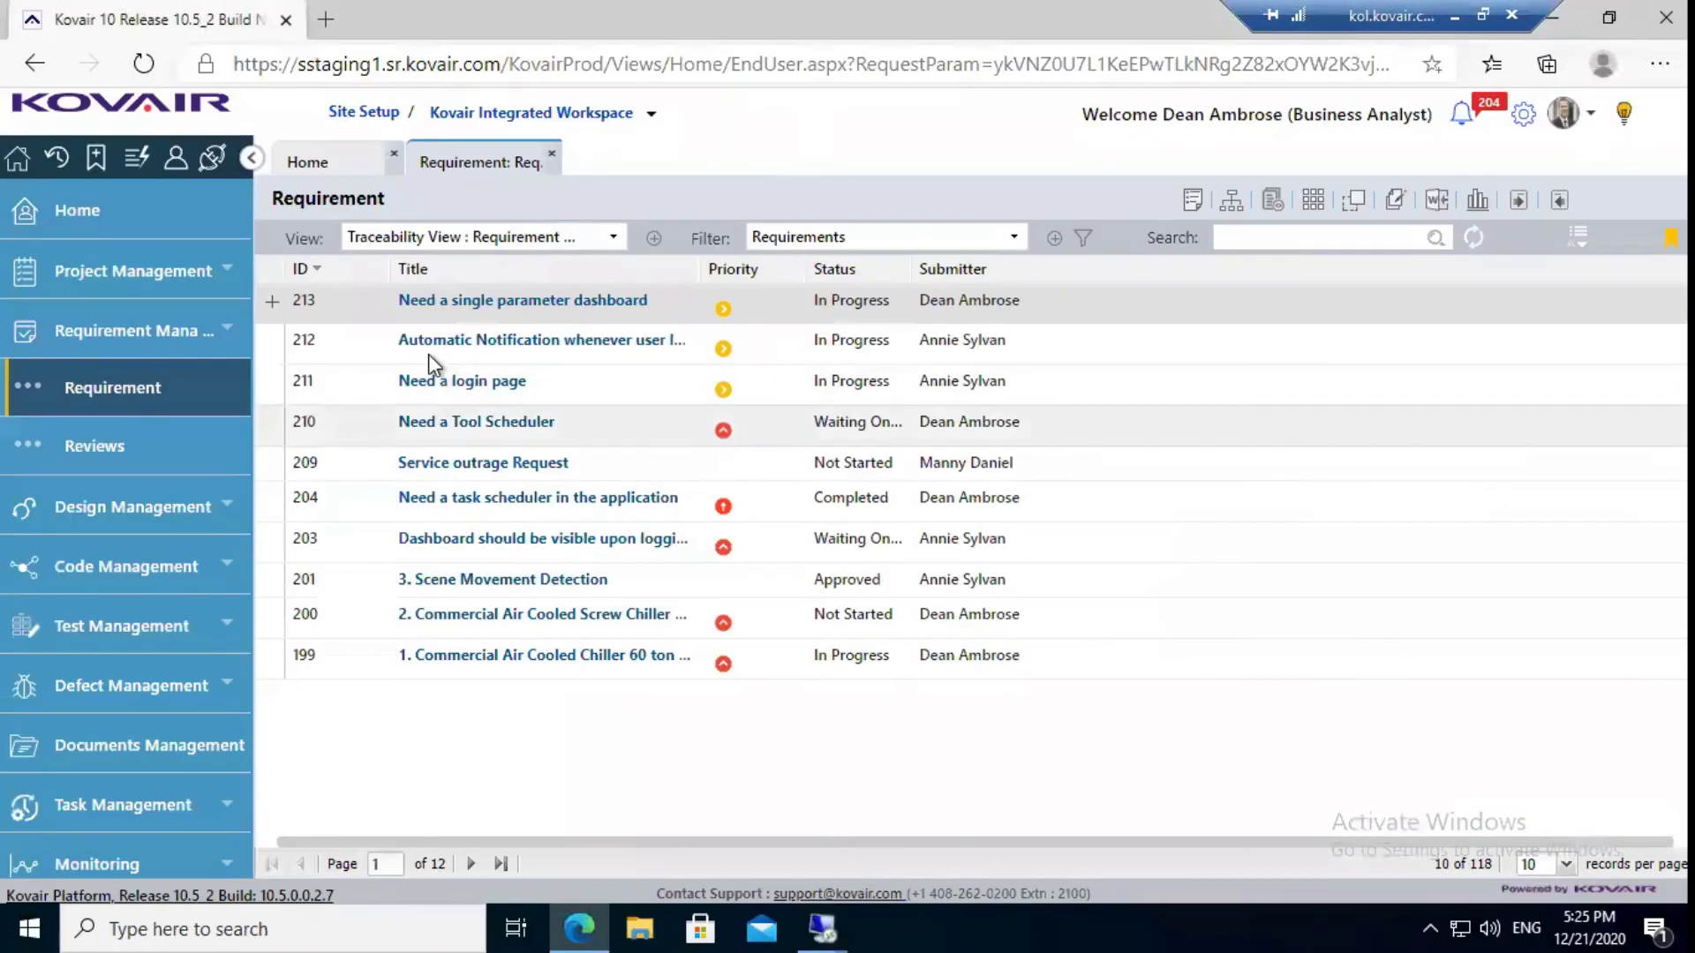
pyautogui.click(272, 304)
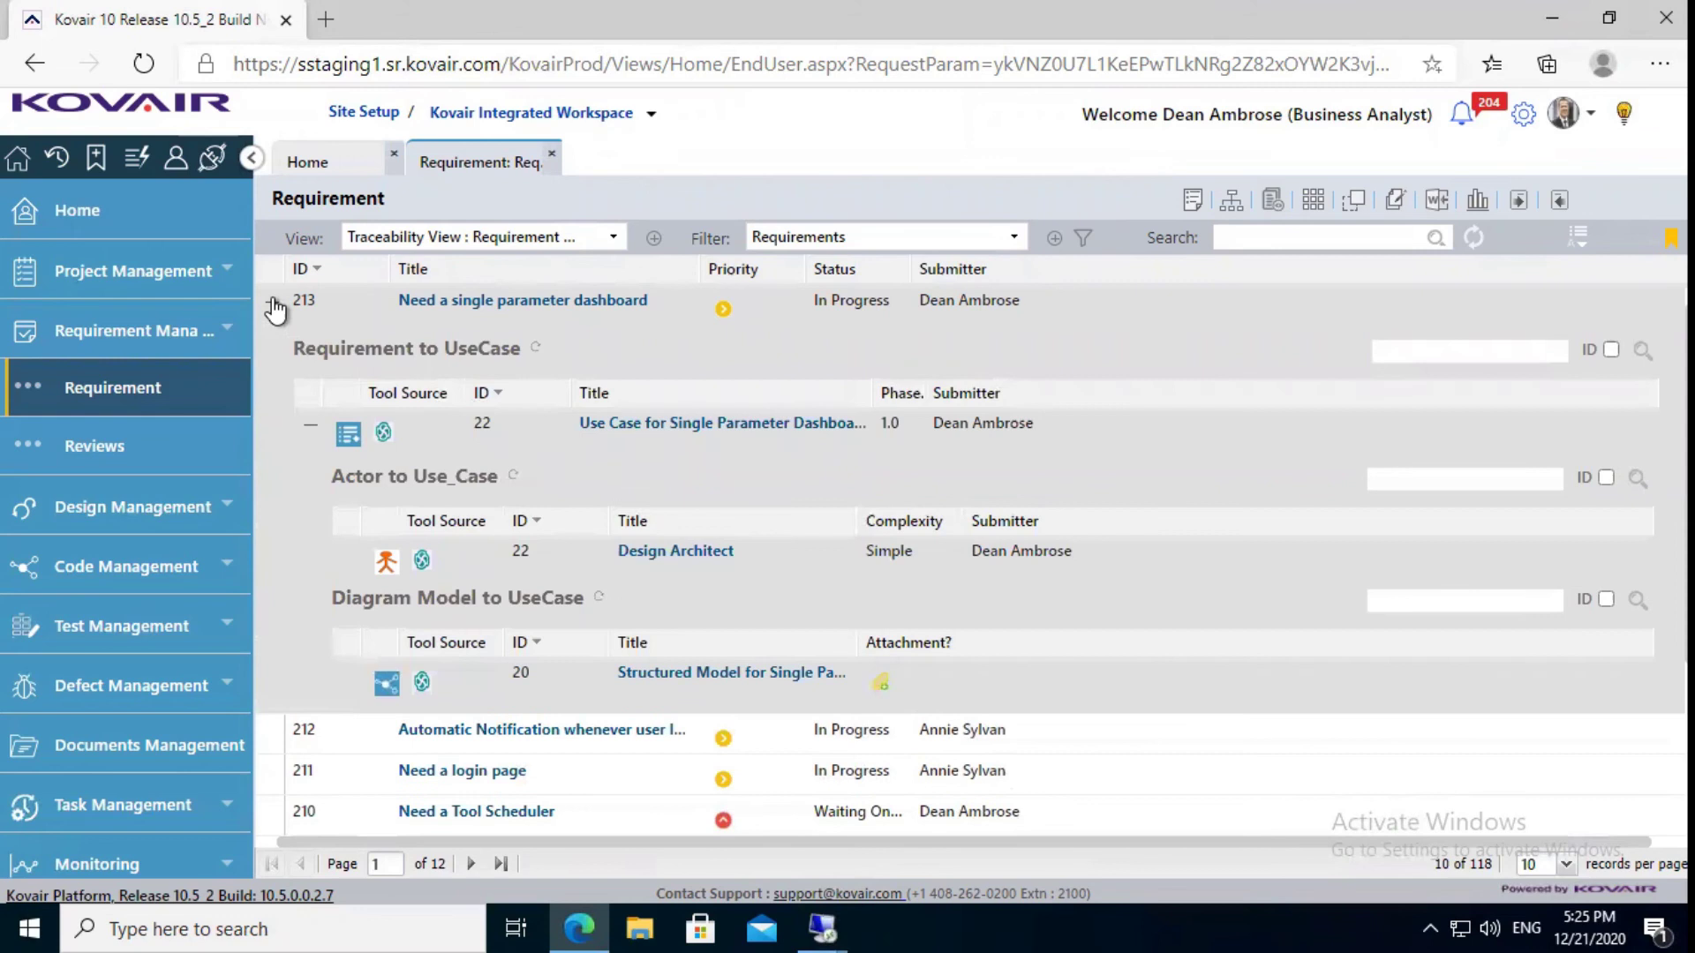